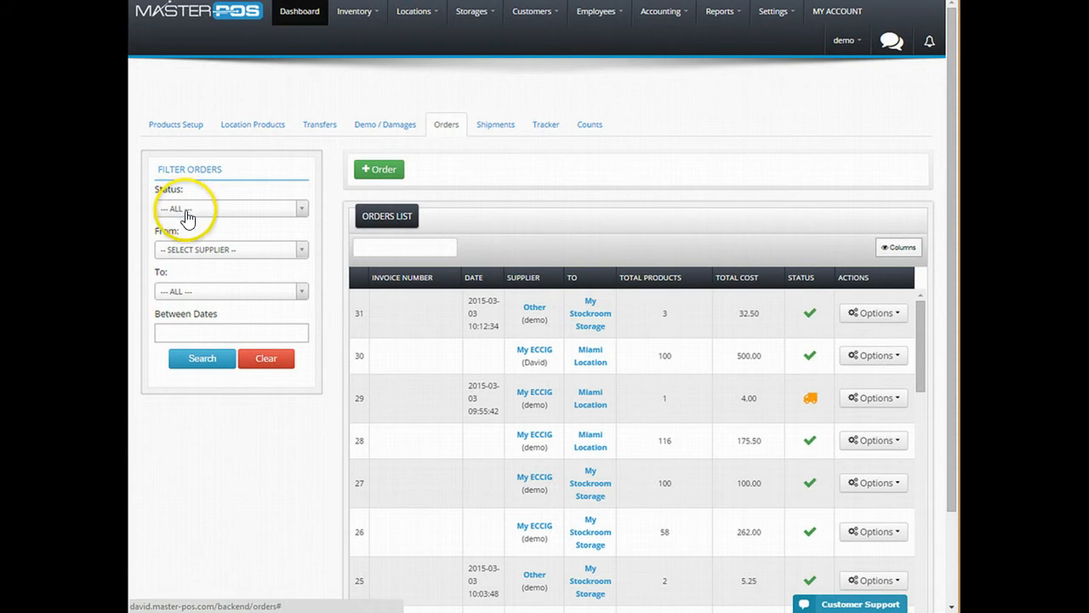
- Examine the available choices in the status, supplier, destination and date-range filters of the orders list
{"action": "left_click", "coordinate": [185, 211]}
{"action": "left_click", "coordinate": [185, 214]}
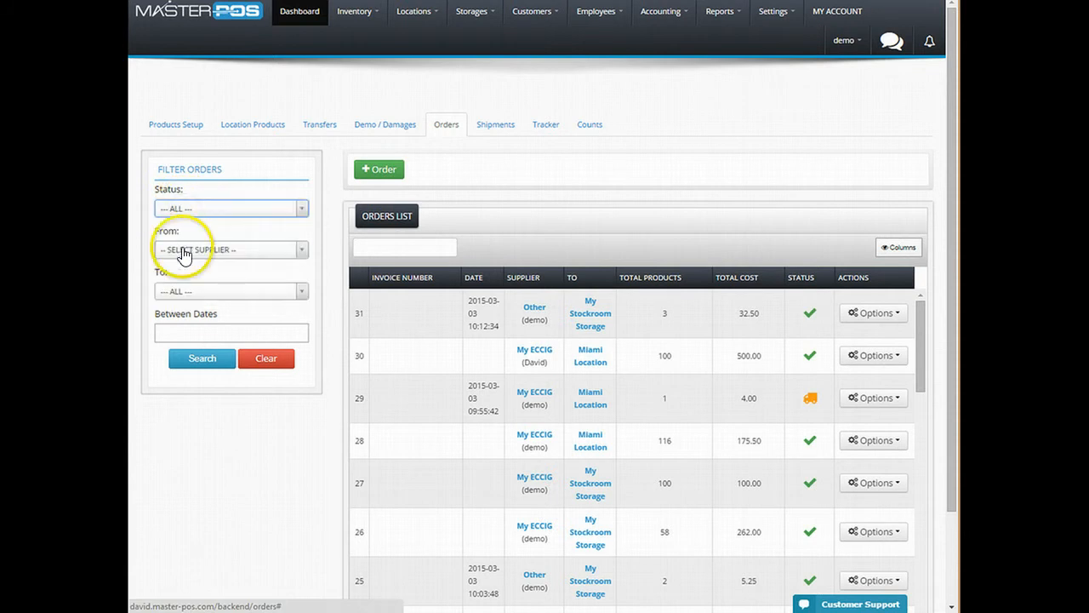
{"action": "left_click", "coordinate": [181, 249]}
{"action": "left_click", "coordinate": [182, 249]}
{"action": "left_click", "coordinate": [184, 292]}
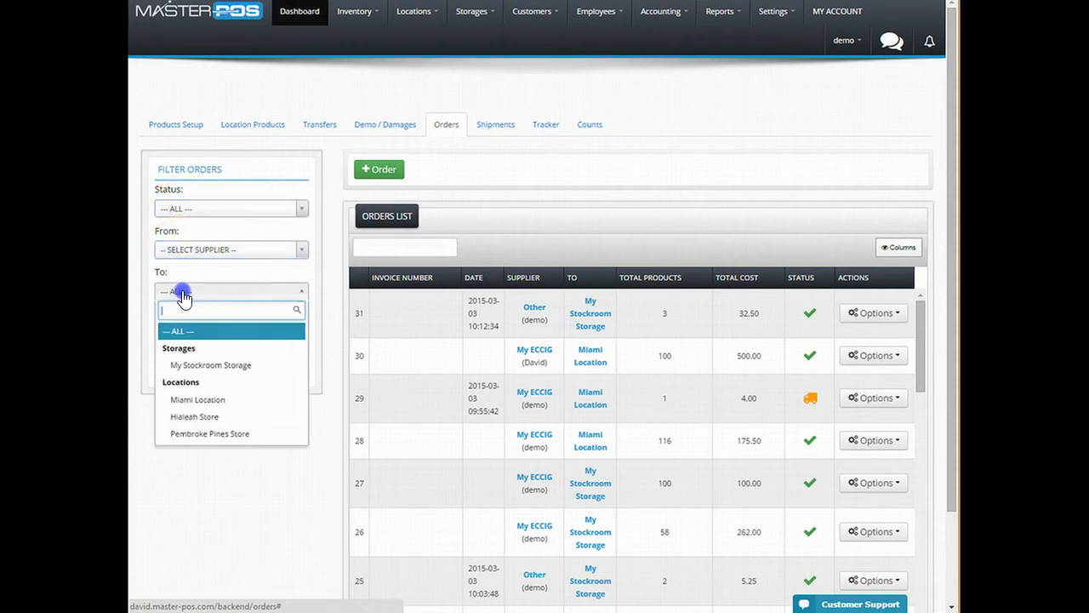
{"action": "left_click", "coordinate": [184, 292]}
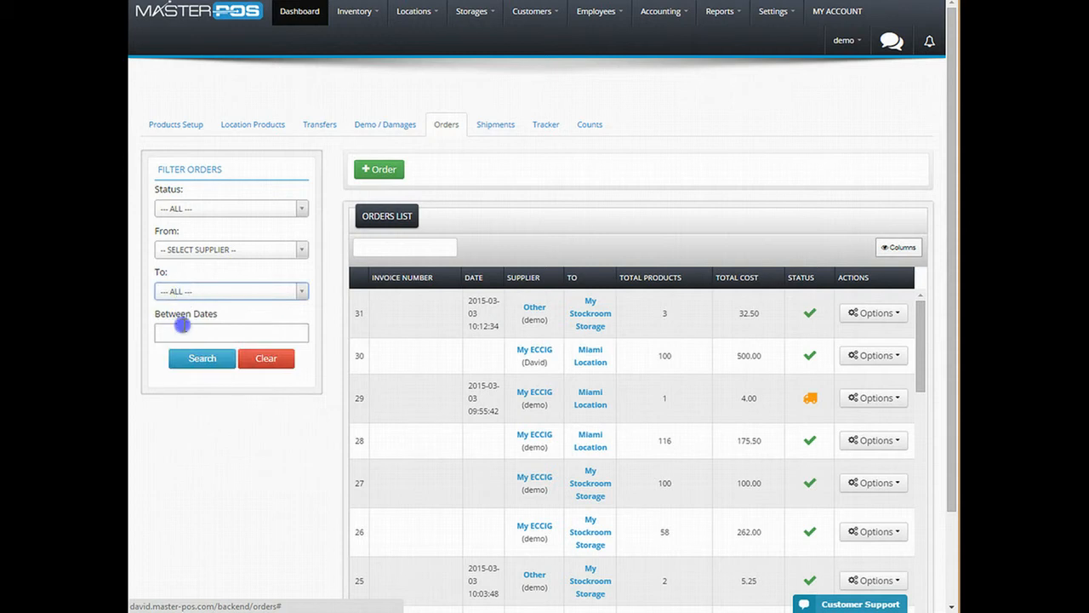
{"action": "left_click", "coordinate": [182, 332]}
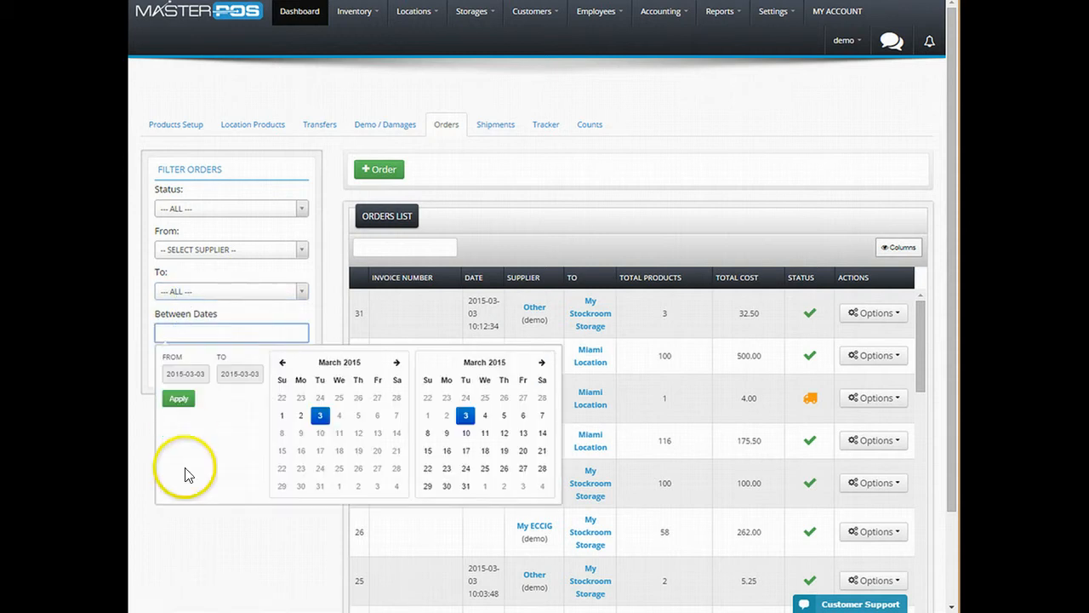
{"action": "left_click", "coordinate": [182, 521]}
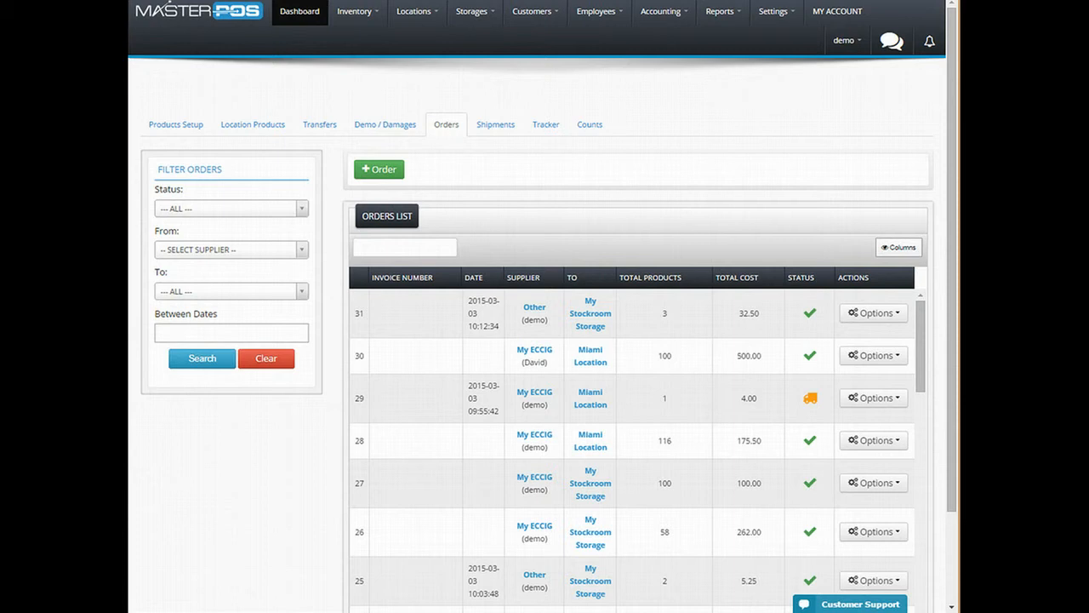
{"action": "left_click", "coordinate": [205, 211]}
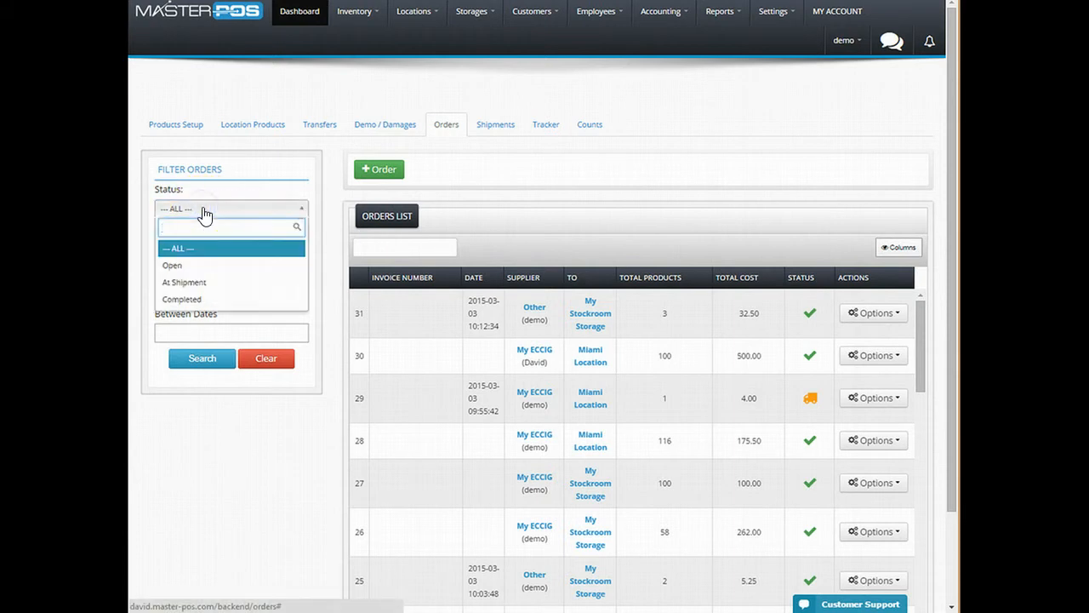
{"action": "left_click", "coordinate": [204, 210]}
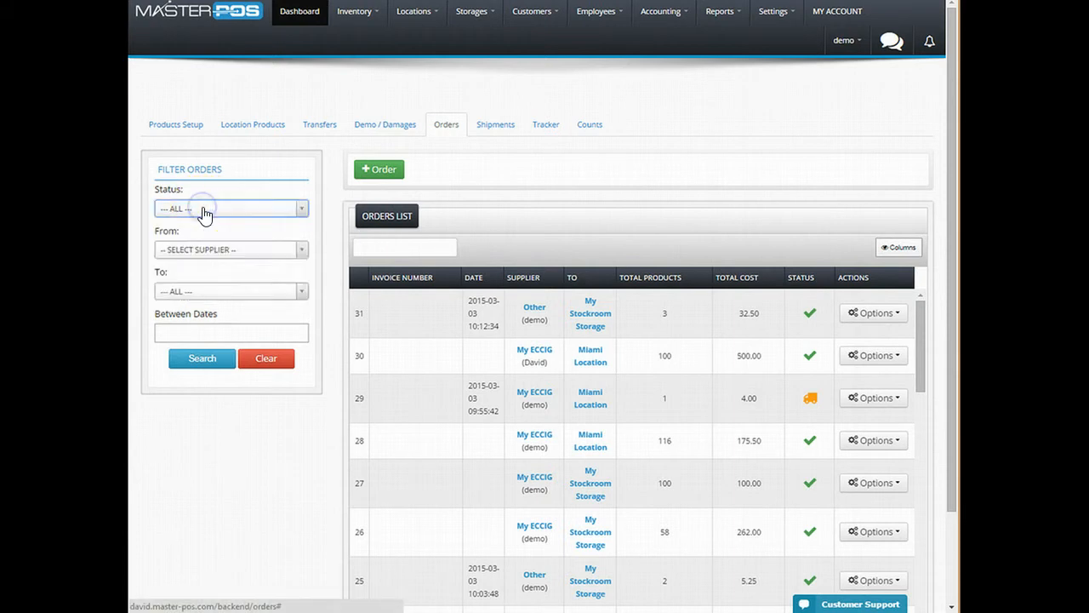
- Filter the orders by status At Shipment, supplier My ECCIG and destination Miami Location, and clear the filters after viewing the results
{"action": "left_click", "coordinate": [204, 210]}
{"action": "left_click", "coordinate": [198, 283]}
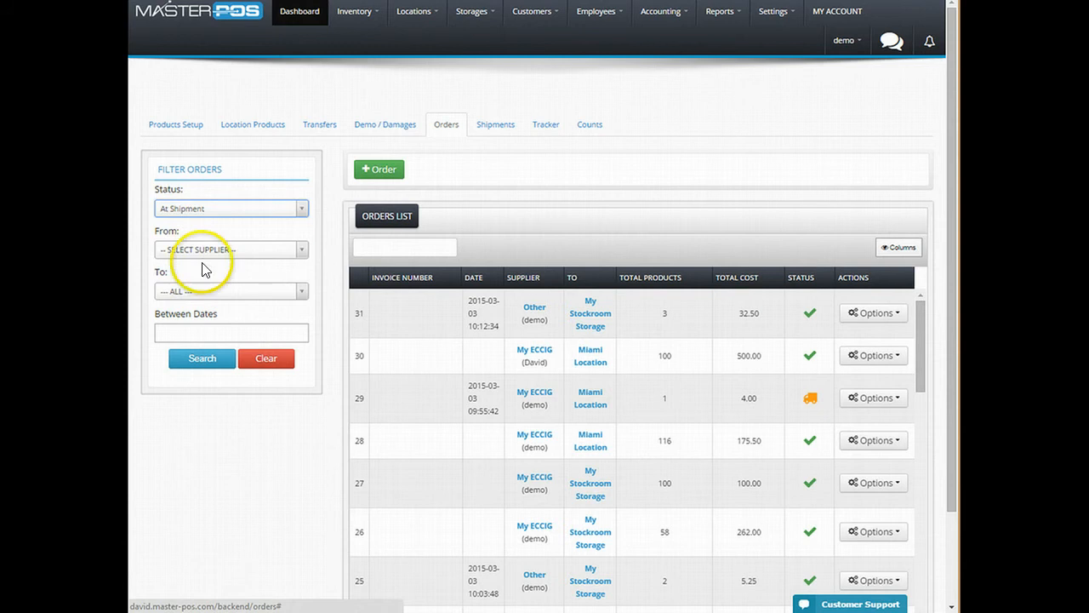
{"action": "left_click", "coordinate": [202, 249]}
{"action": "left_click", "coordinate": [199, 306]}
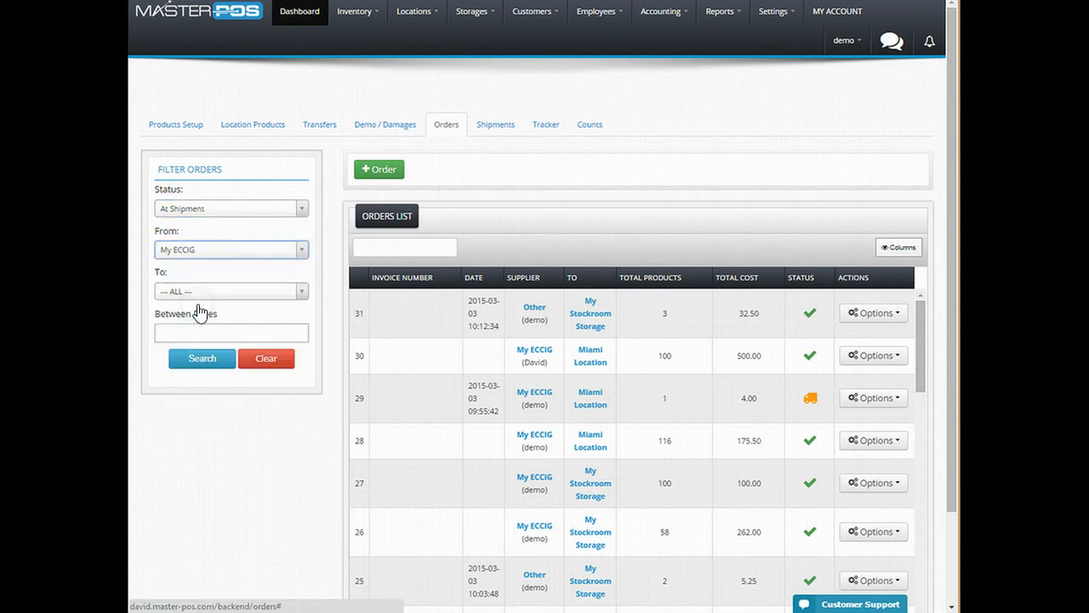
{"action": "left_click", "coordinate": [205, 290]}
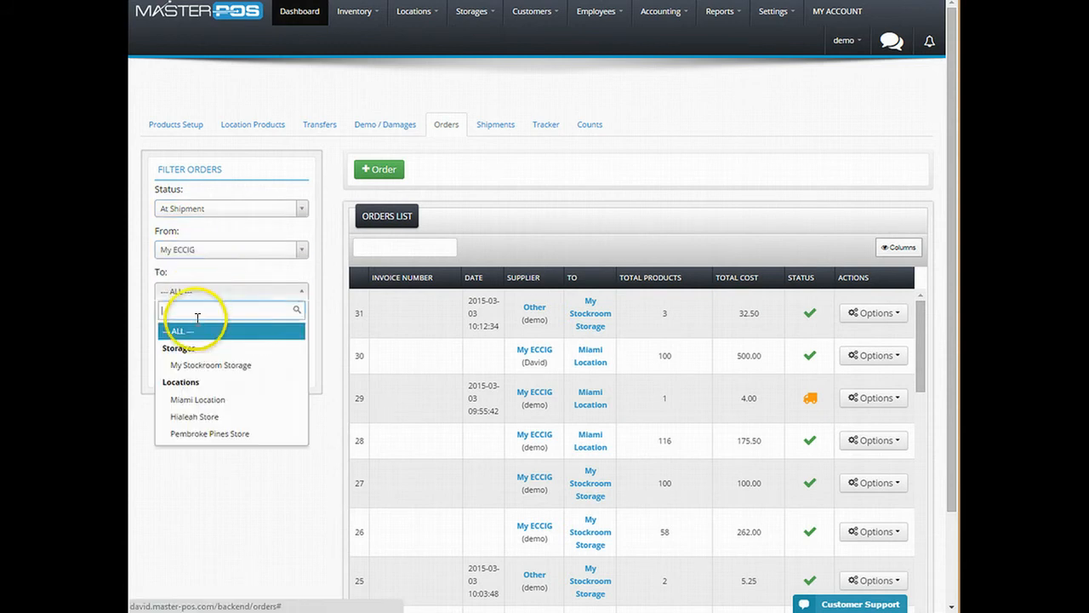
{"action": "left_click", "coordinate": [195, 399]}
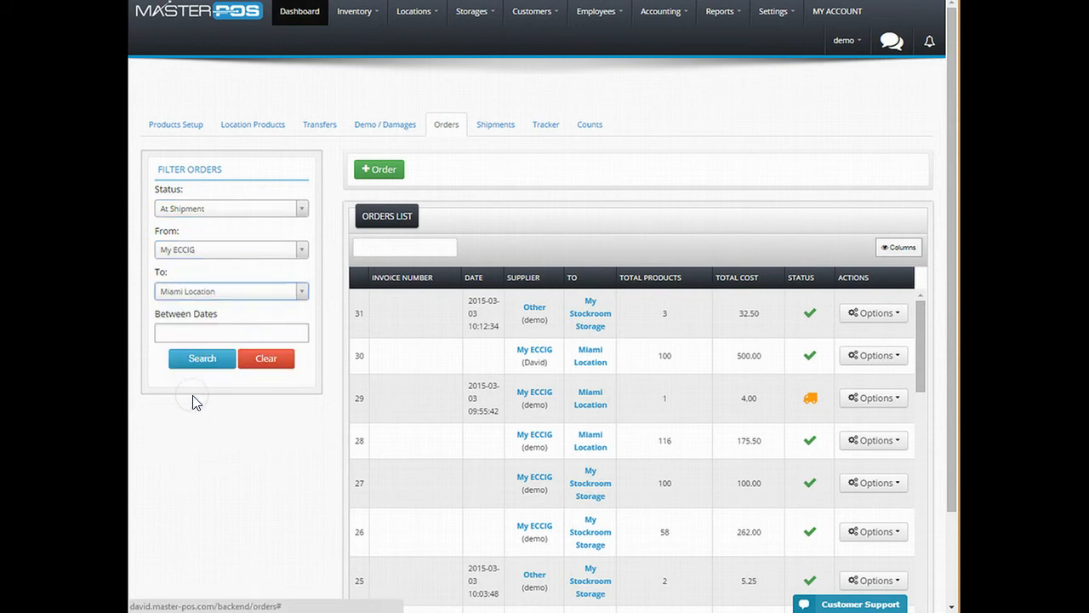
{"action": "left_click", "coordinate": [220, 361]}
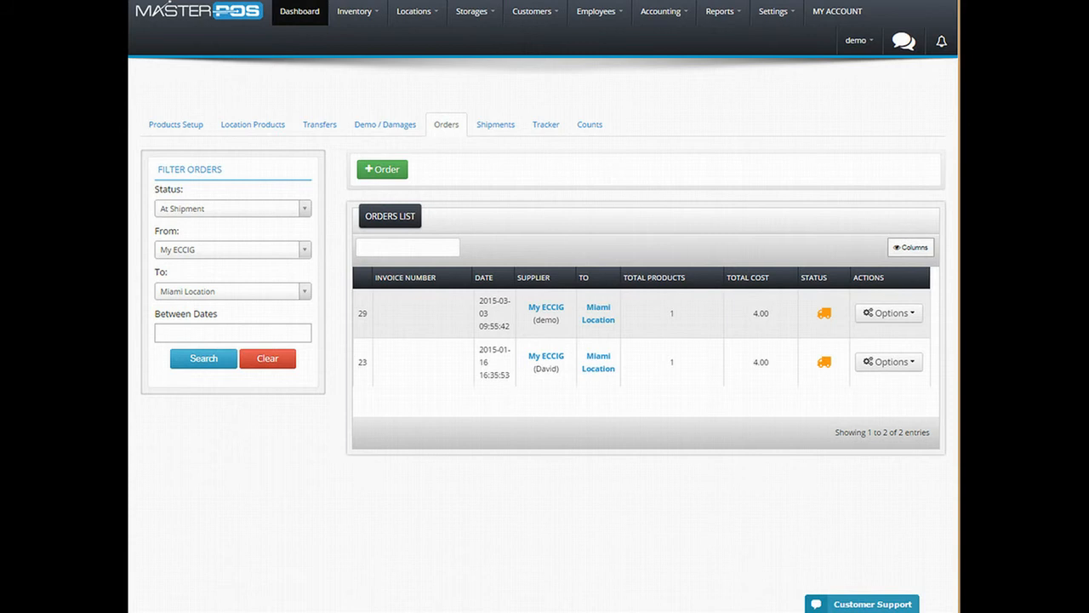
{"action": "left_click", "coordinate": [262, 359]}
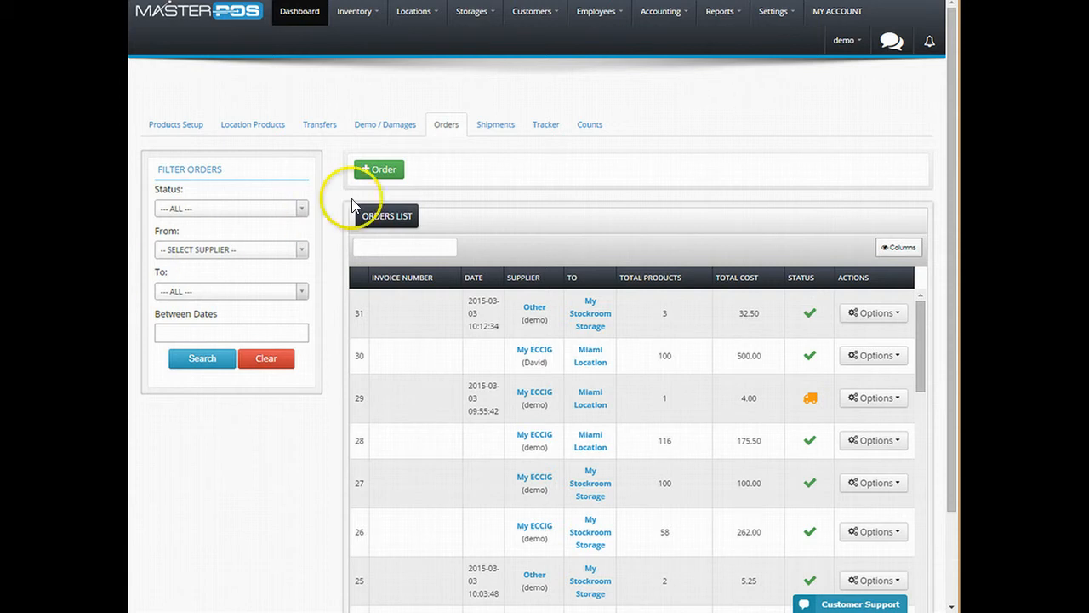
- Create a new order from supplier My ECCIG to the Miami Location
{"action": "left_click", "coordinate": [383, 170]}
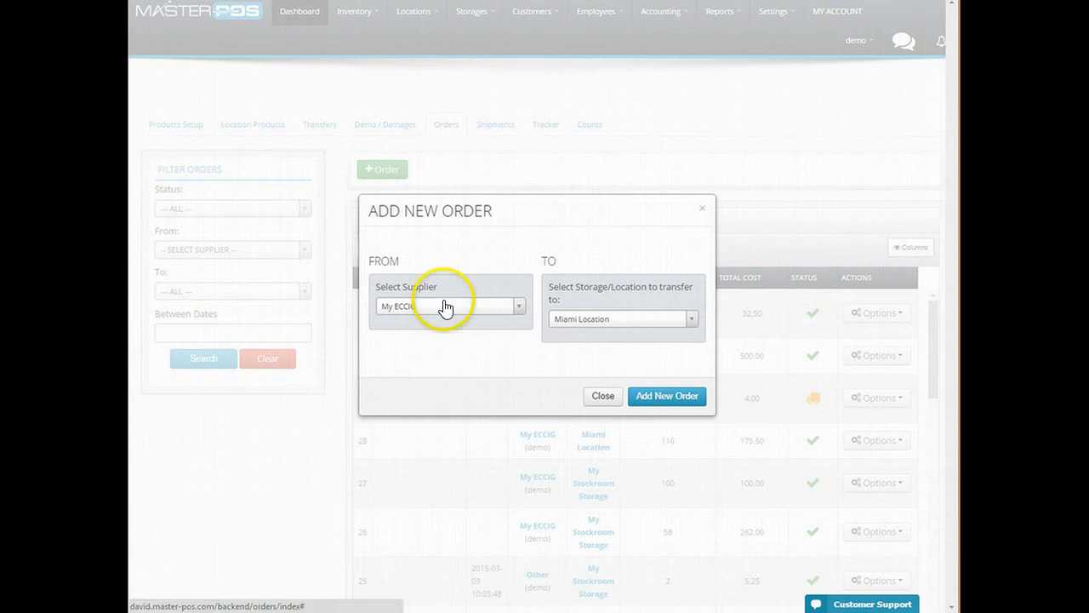
{"action": "left_click", "coordinate": [576, 321]}
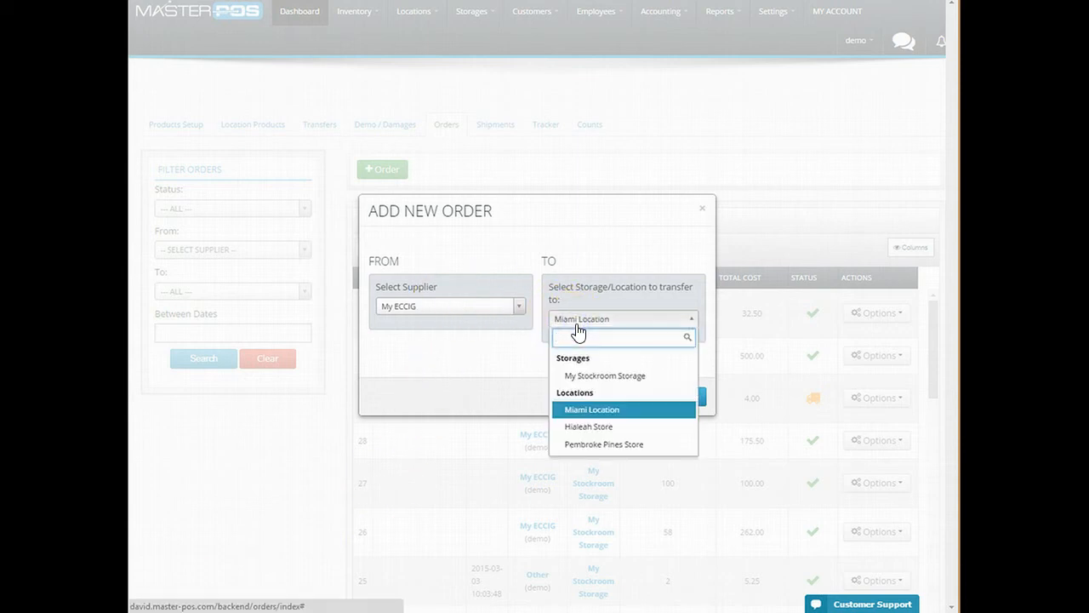
{"action": "left_click", "coordinate": [577, 323]}
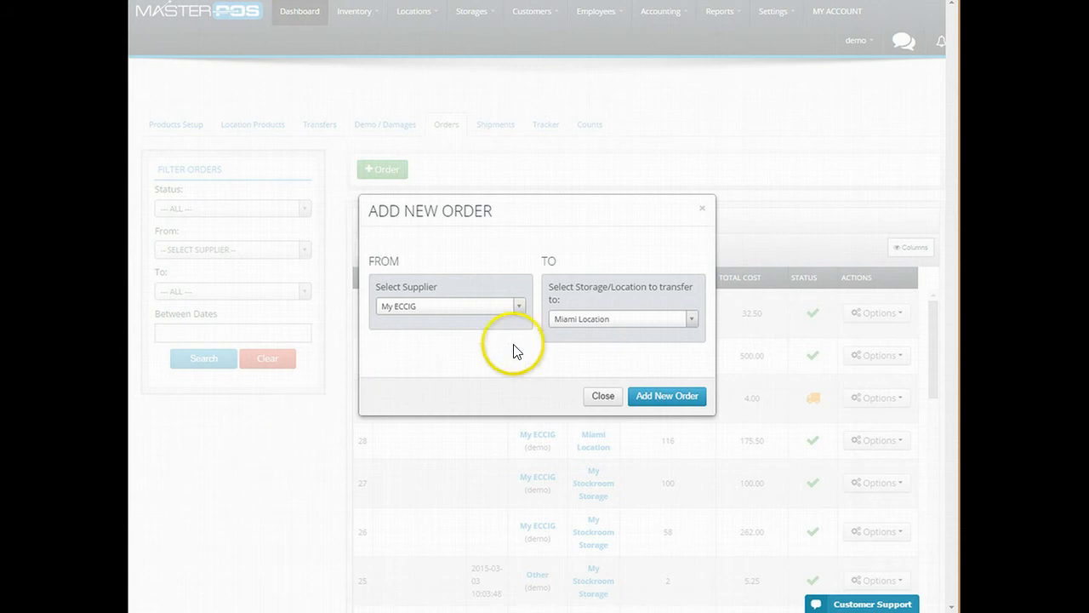
{"action": "left_click", "coordinate": [652, 398]}
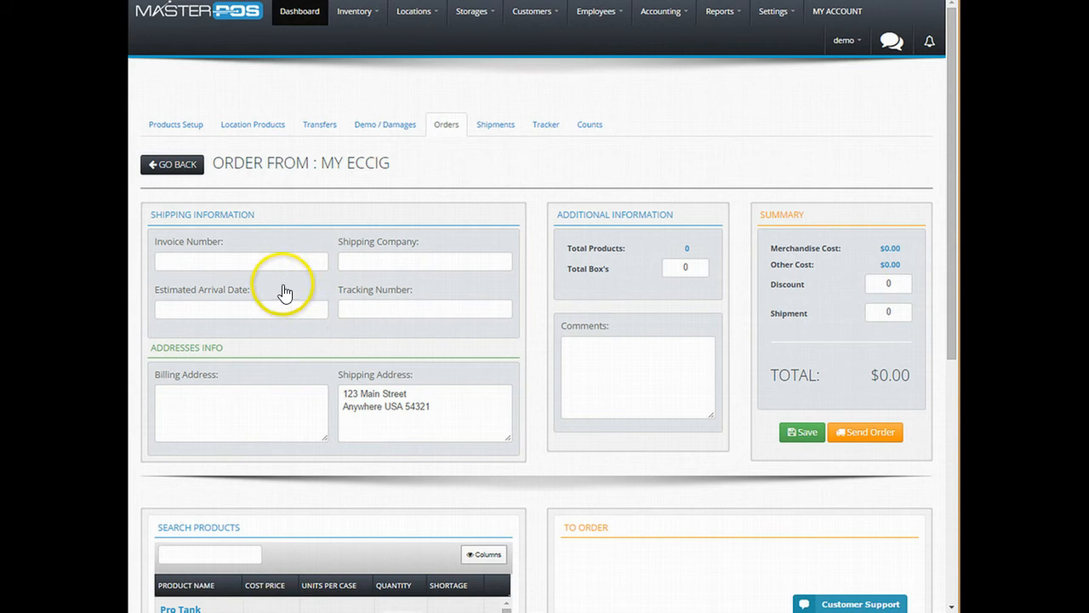
- Enter the order comment "this is a rush order"
{"action": "left_click", "coordinate": [225, 392]}
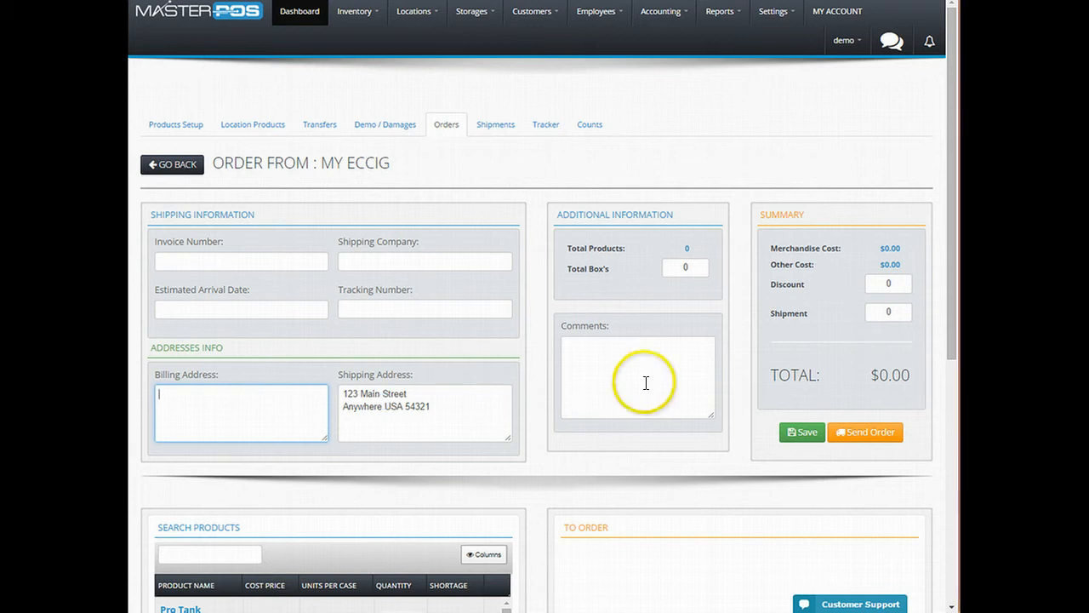
{"action": "left_click", "coordinate": [662, 345]}
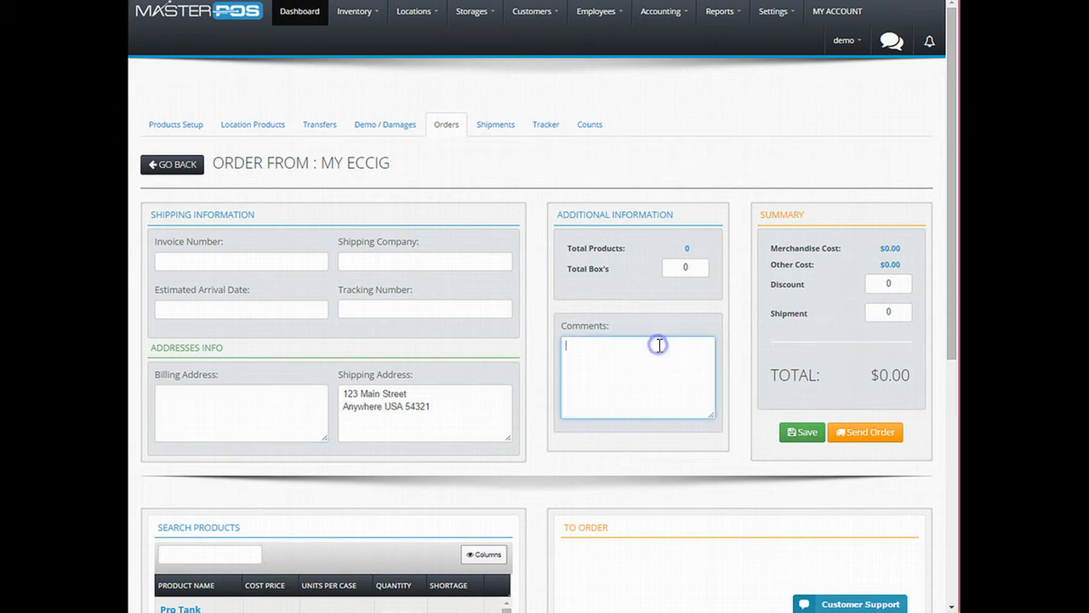
{"action": "type", "text": "this is a rush order"}
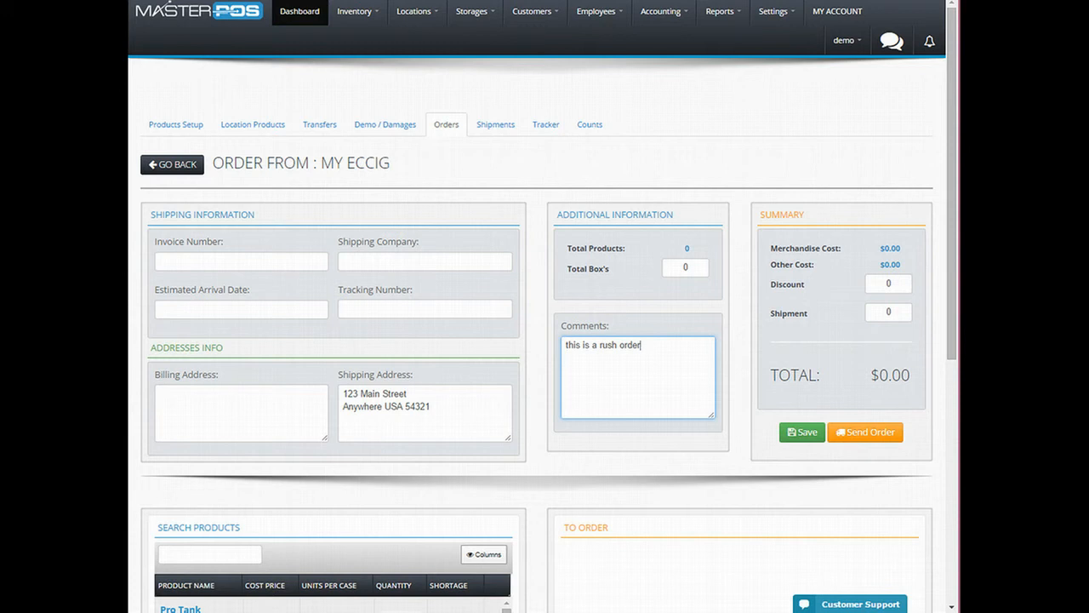
- Search the order's products for "charger" and examine the stock quantities and shortages in the product list
{"action": "scroll", "coordinate": [602, 539], "scroll_direction": "down", "scroll_amount": 4}
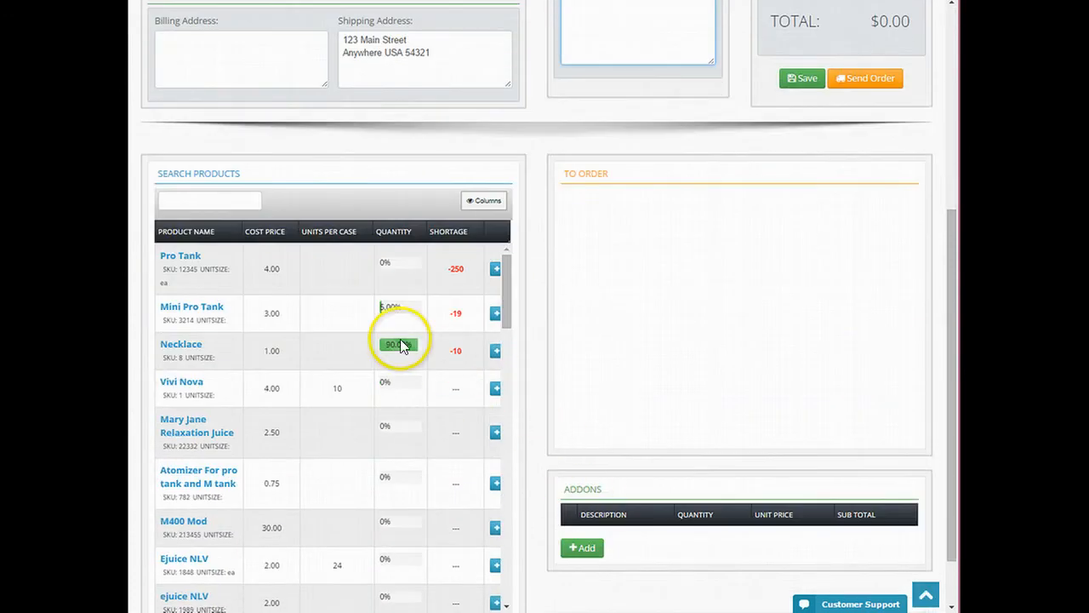
{"action": "left_click", "coordinate": [197, 202]}
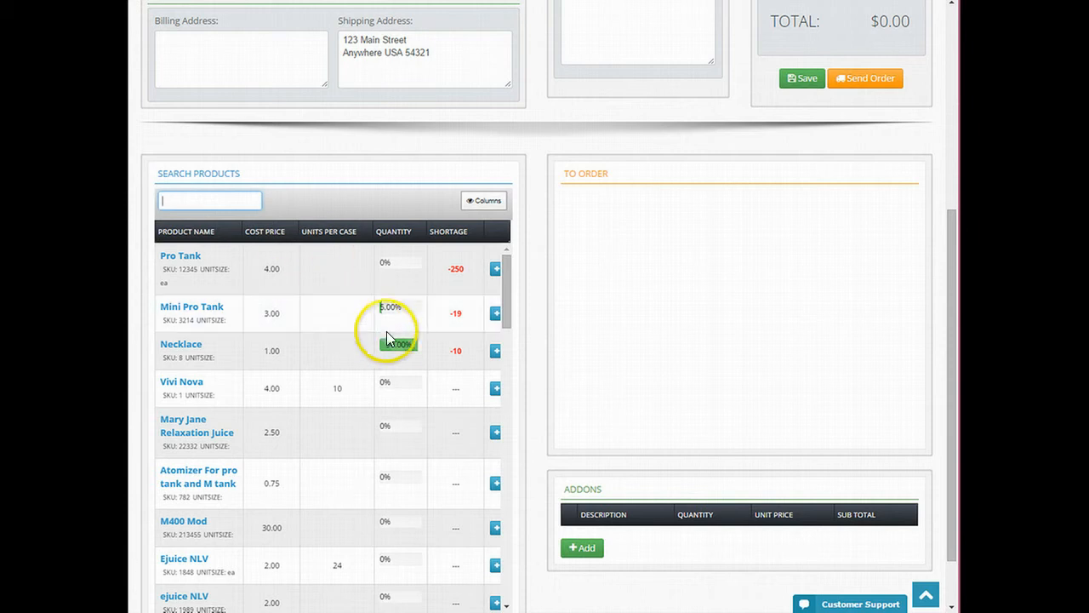
{"action": "mouse_move", "coordinate": [393, 340]}
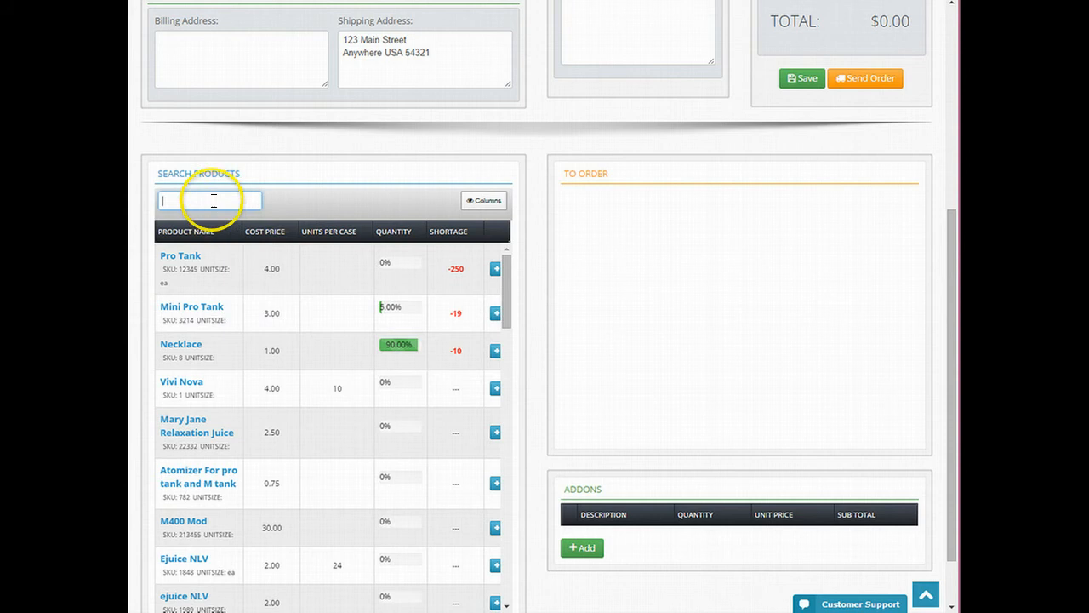
{"action": "type", "text": "charger"}
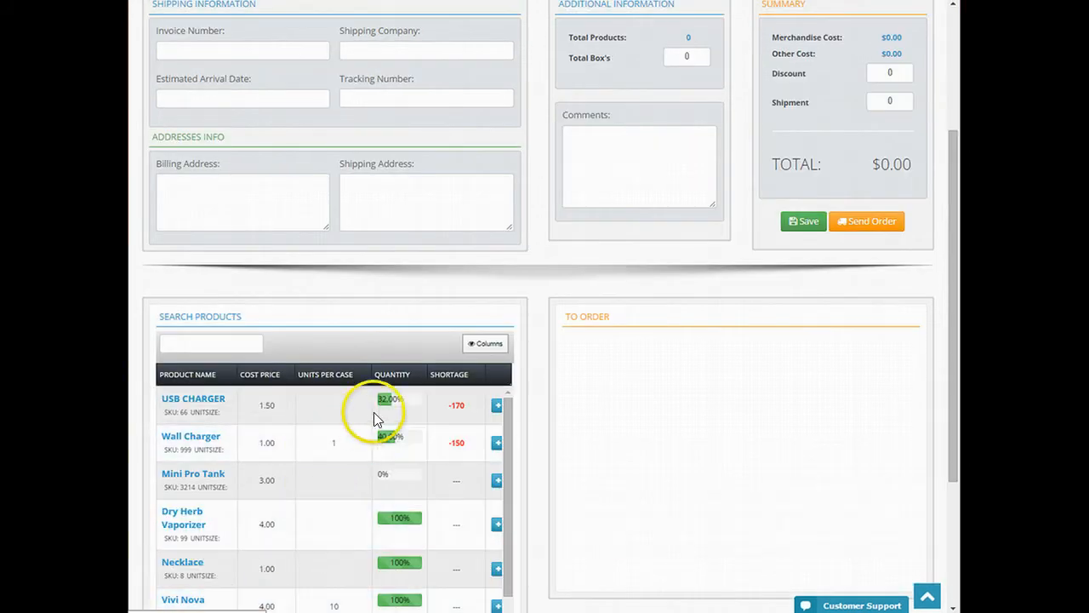
{"action": "mouse_move", "coordinate": [388, 406]}
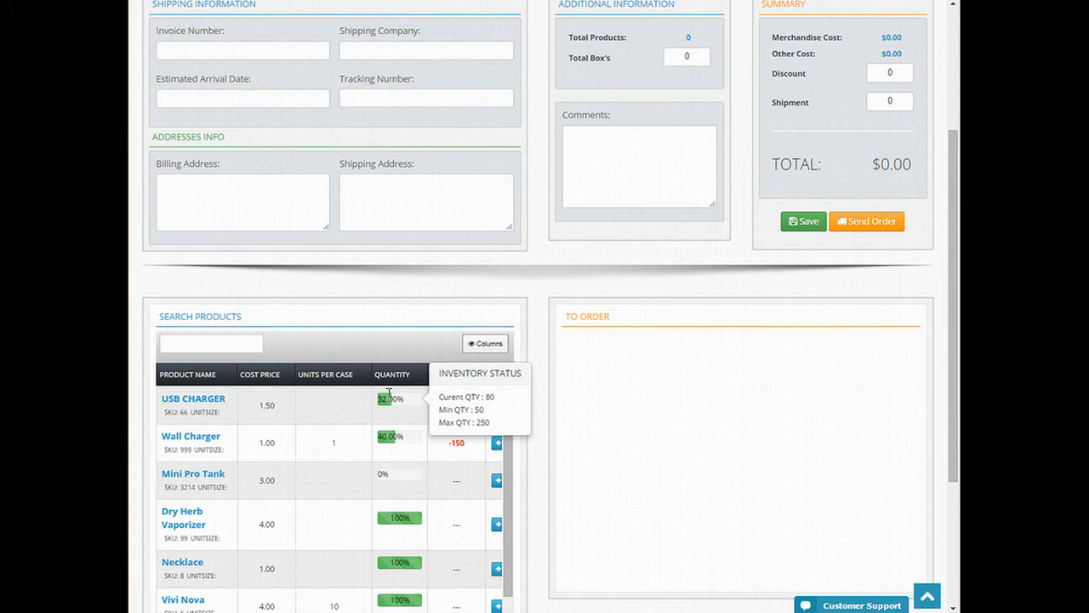
{"action": "scroll", "coordinate": [401, 439], "scroll_direction": "down", "scroll_amount": 8}
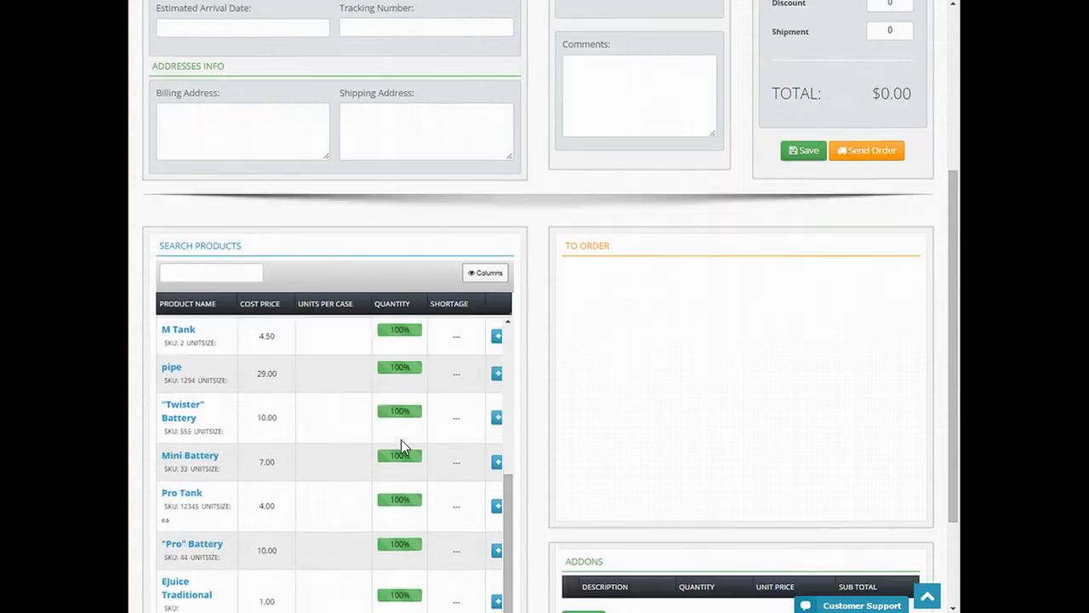
{"action": "scroll", "coordinate": [401, 439], "scroll_direction": "down", "scroll_amount": 2}
{"action": "scroll", "coordinate": [400, 439], "scroll_direction": "up", "scroll_amount": 6}
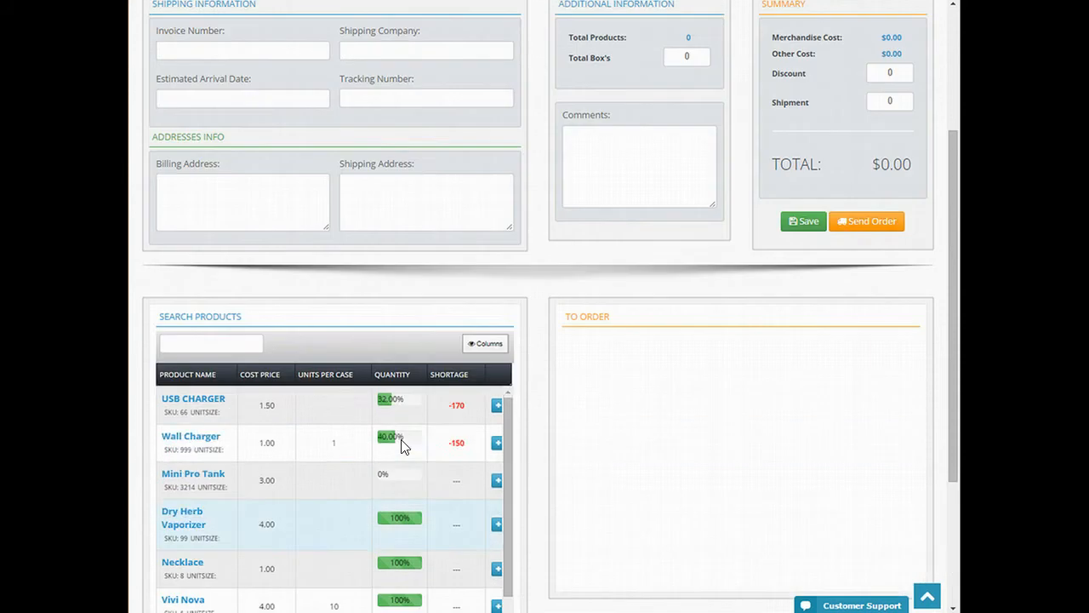
{"action": "left_click", "coordinate": [402, 440]}
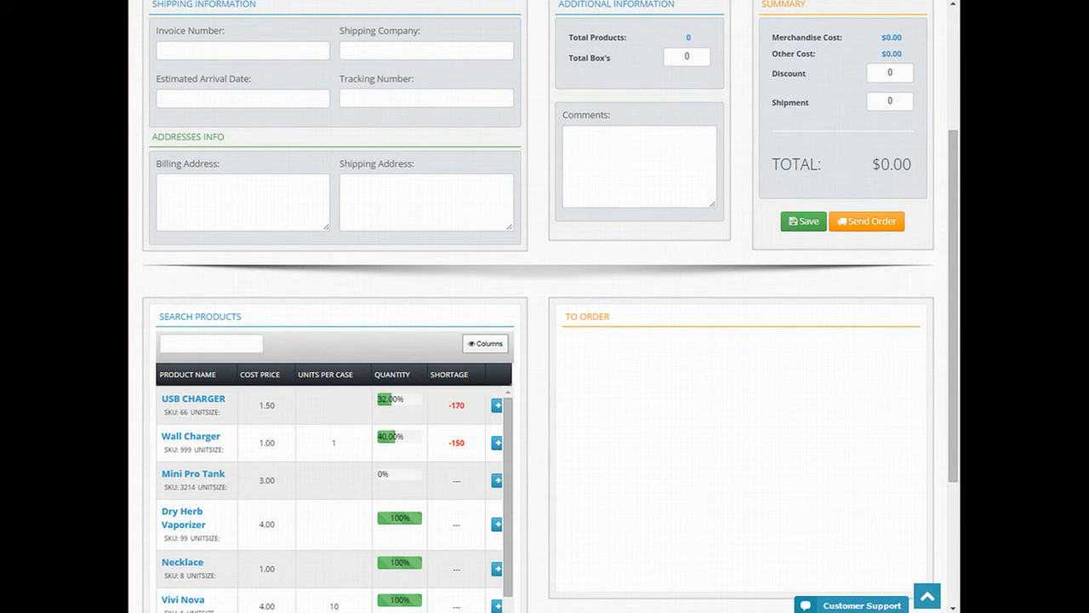
- Add USB CHARGER and Wall Charger to the order, and set the USB CHARGER quantity to 200
{"action": "left_click", "coordinate": [495, 409]}
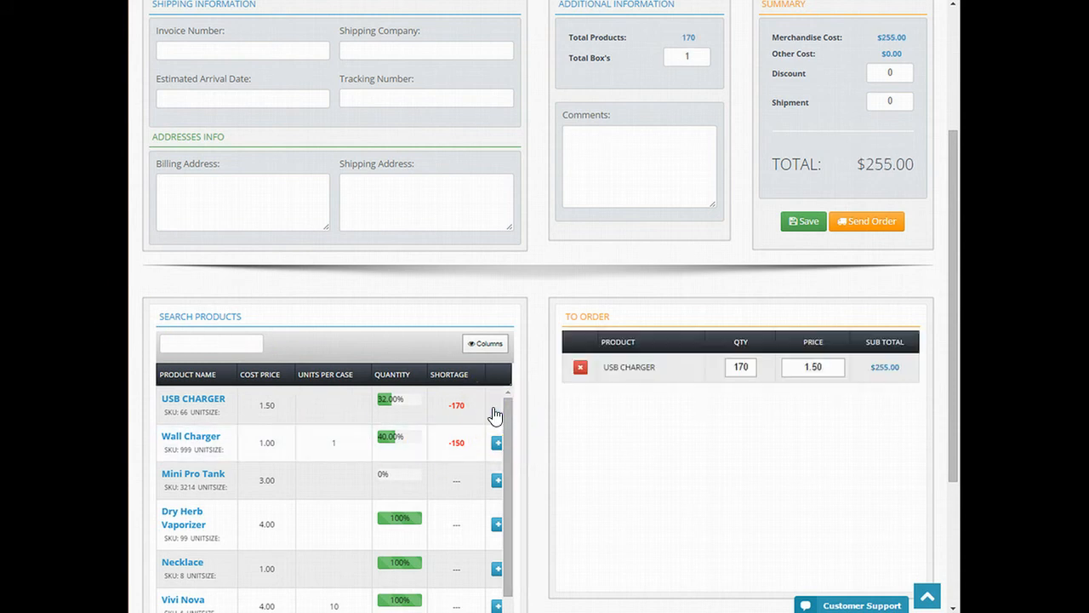
{"action": "left_click", "coordinate": [497, 442]}
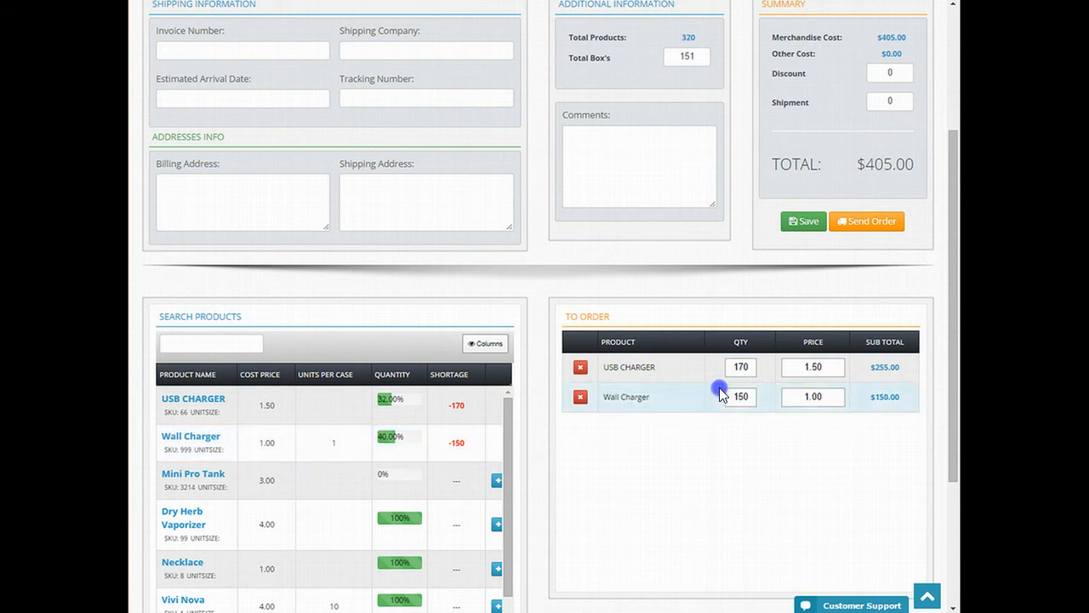
{"action": "left_click_drag", "start_coordinate": [728, 368], "coordinate": [767, 371]}
{"action": "type", "text": "20"}
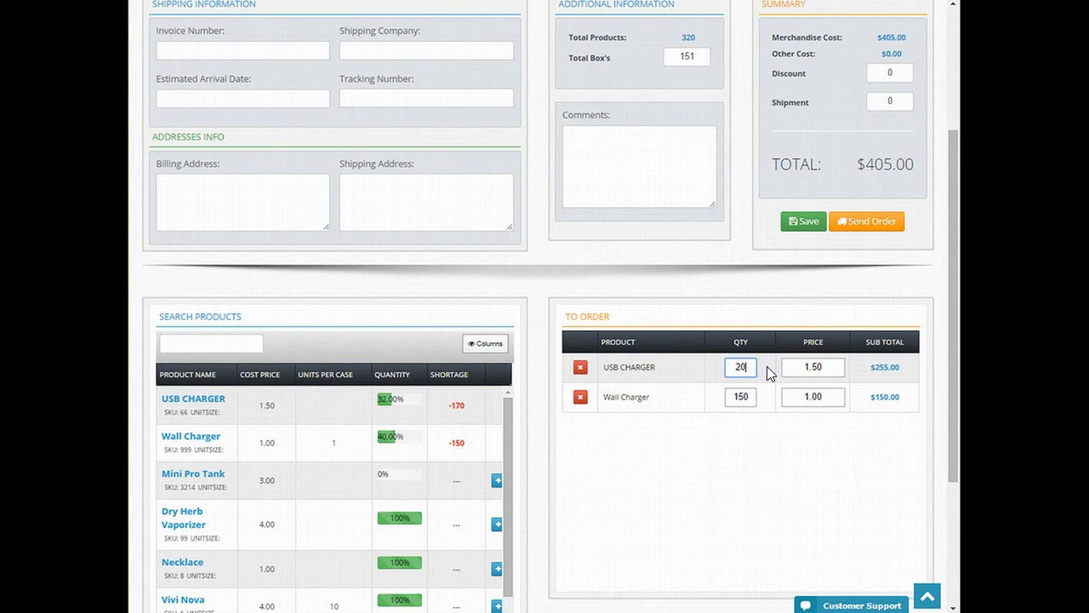
{"action": "type", "text": "0"}
- Search the products for "necklace" and add Necklace Pink, Necklace Gray, Necklace Black and Necklace Green to the order
{"action": "left_click", "coordinate": [173, 340]}
{"action": "type", "text": "nec"}
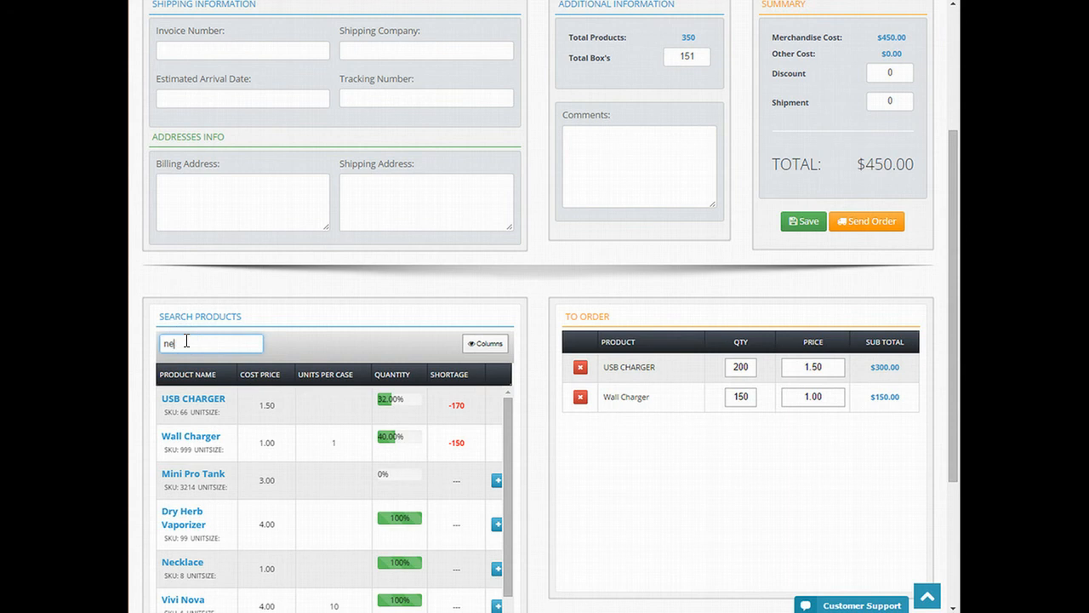
{"action": "type", "text": "ace"}
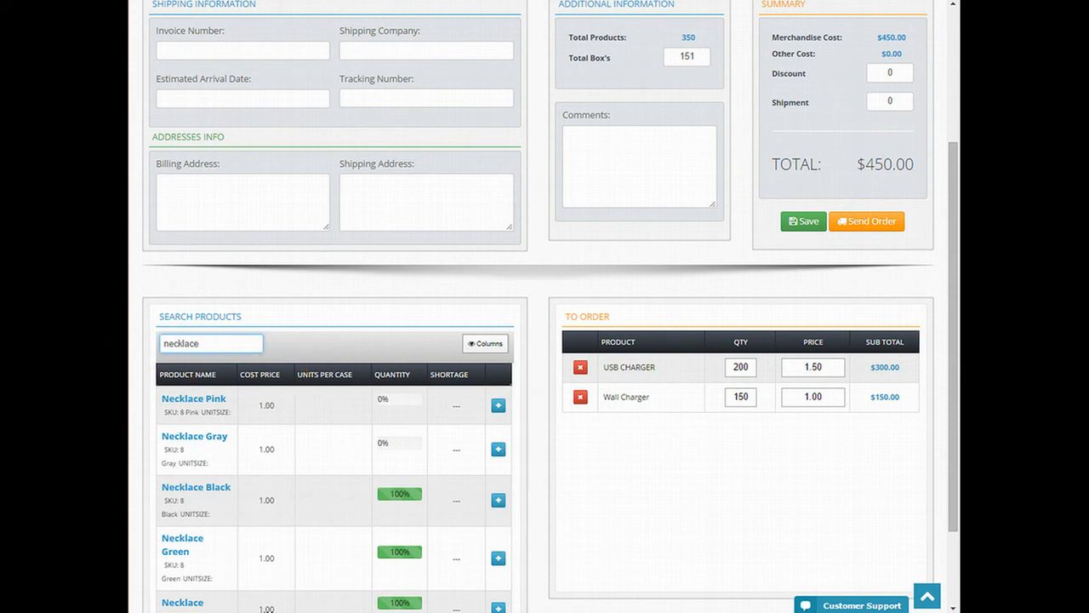
{"action": "left_click", "coordinate": [498, 405]}
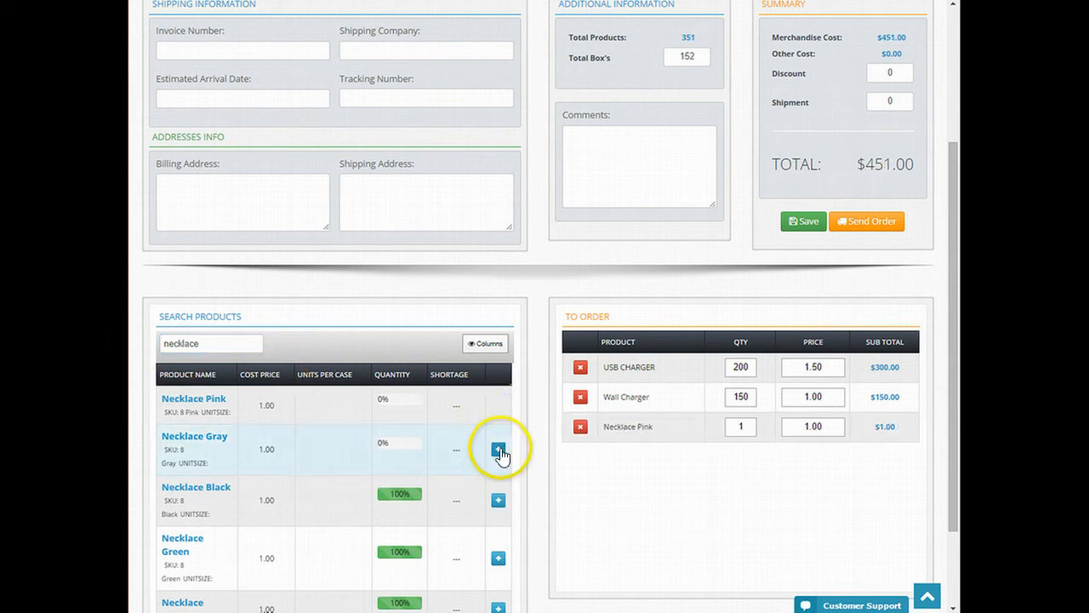
{"action": "left_click", "coordinate": [498, 448]}
{"action": "left_click", "coordinate": [498, 499]}
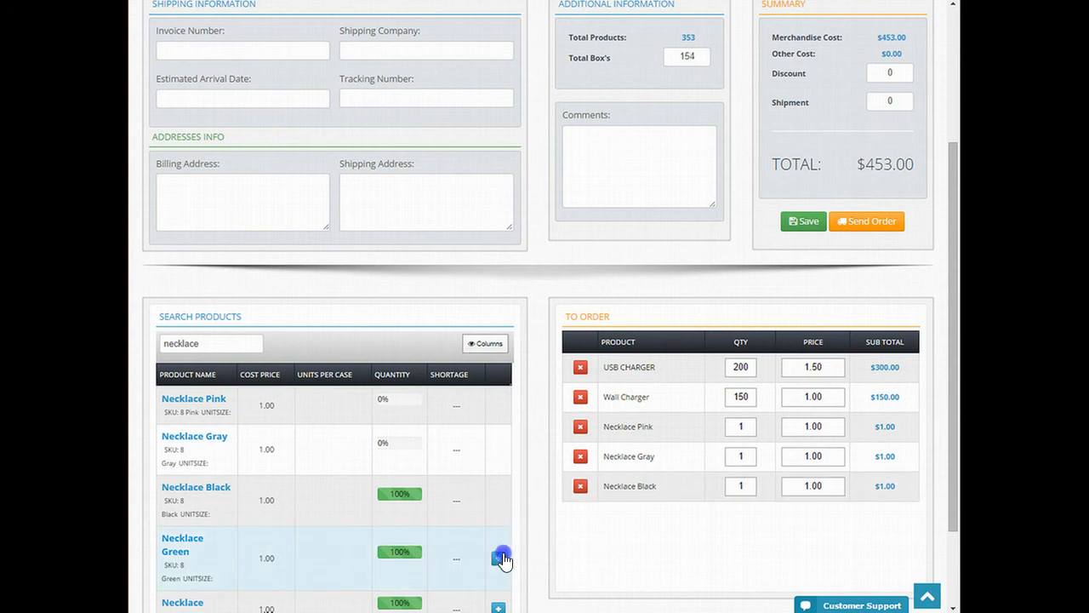
{"action": "left_click", "coordinate": [500, 559]}
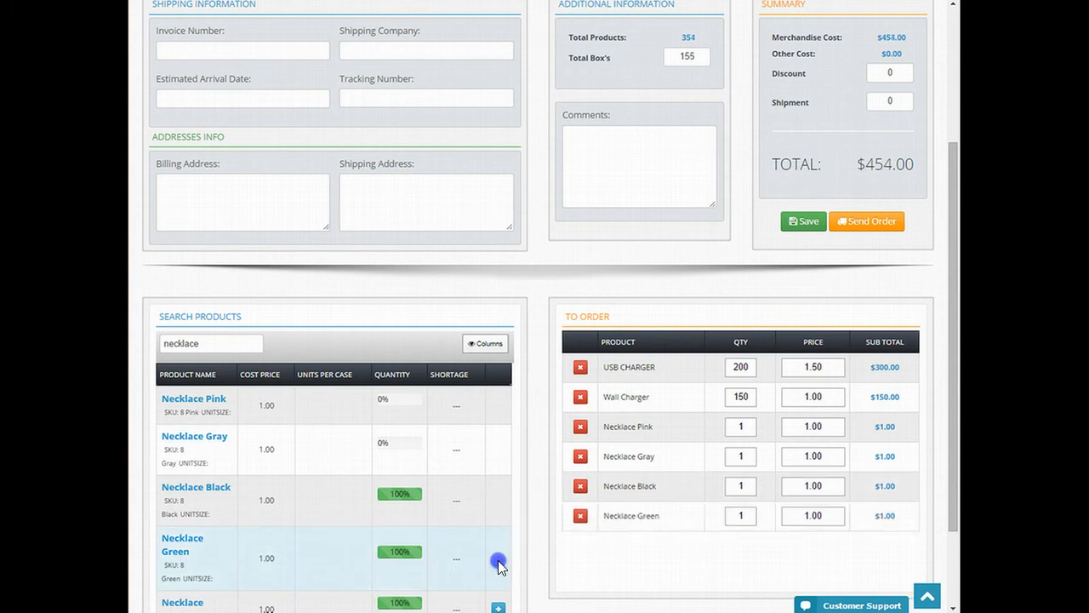
- Set the order quantity to 10 for each of the pink, gray, black and green necklaces
{"action": "left_click", "coordinate": [745, 426]}
{"action": "type", "text": "0"}
{"action": "left_click", "coordinate": [742, 456]}
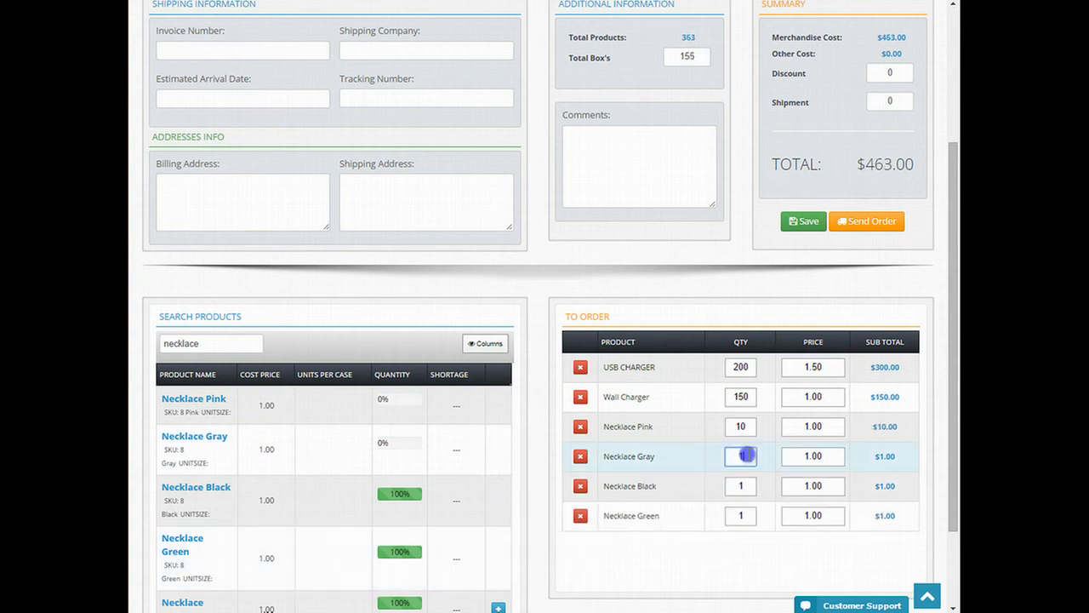
{"action": "type", "text": "0"}
{"action": "left_click", "coordinate": [747, 486]}
{"action": "type", "text": "0"}
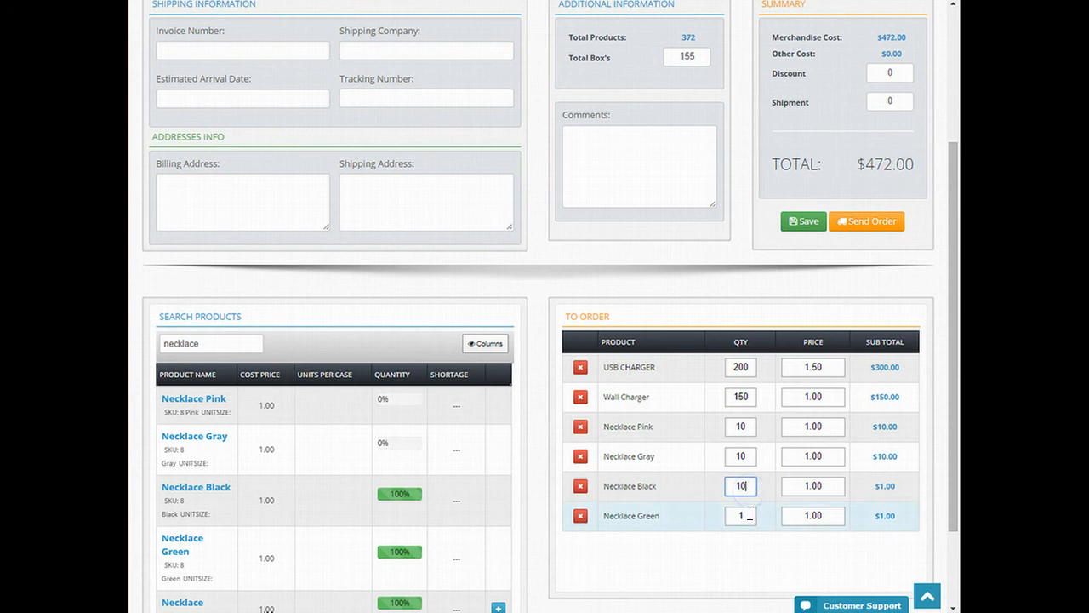
{"action": "left_click", "coordinate": [746, 515]}
{"action": "type", "text": "0"}
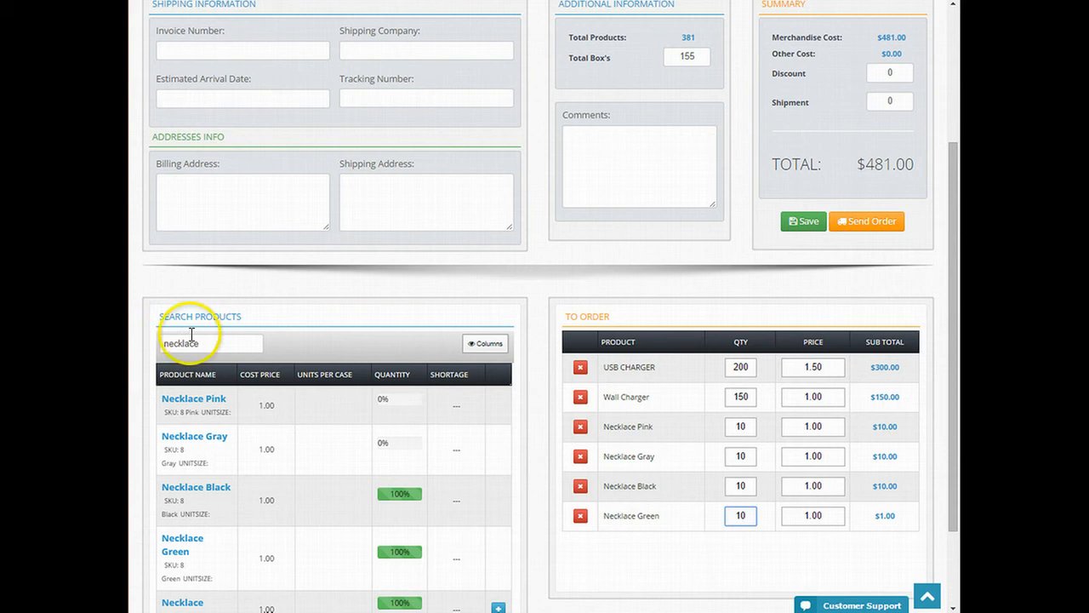
- Add an addon to the order with description "displays", quantity 2 and unit price 25.00
{"action": "scroll", "coordinate": [677, 496], "scroll_direction": "down", "scroll_amount": 2}
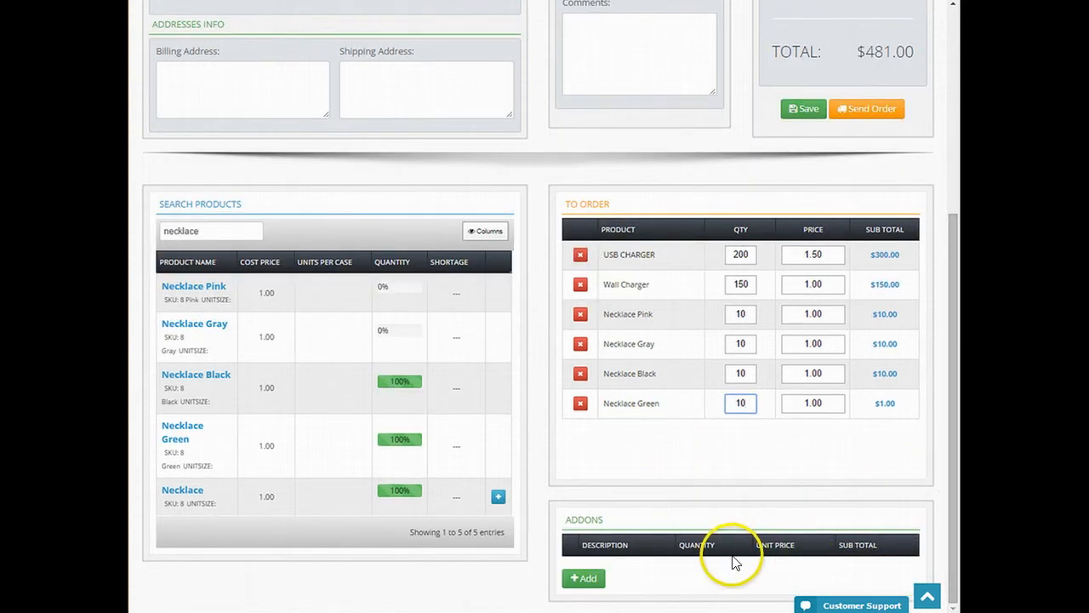
{"action": "left_click", "coordinate": [582, 578]}
{"action": "left_click", "coordinate": [633, 573]}
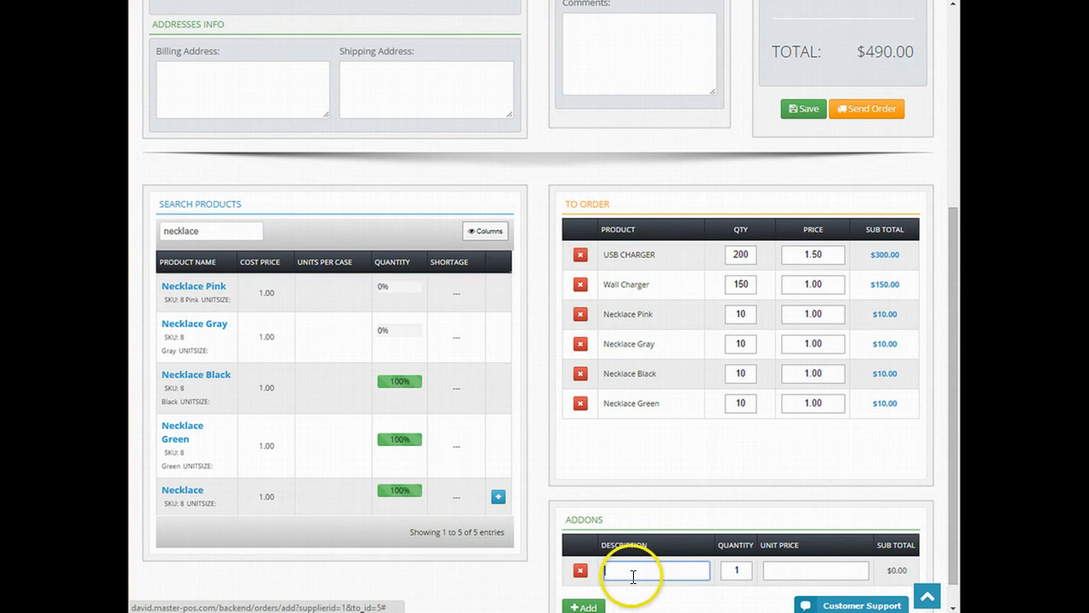
{"action": "type", "text": "displays"}
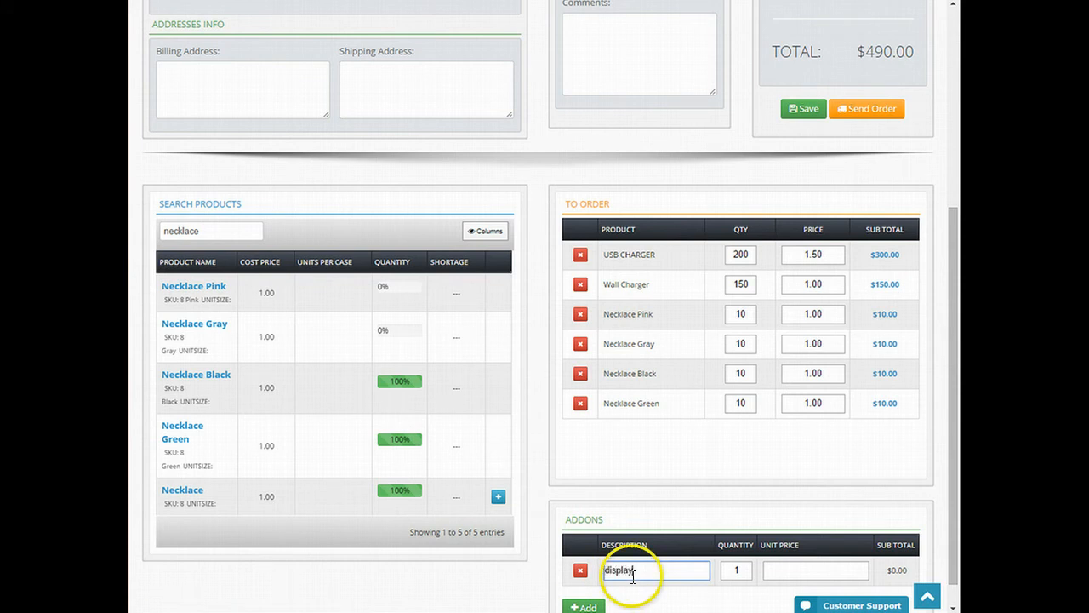
{"action": "left_click", "coordinate": [727, 569]}
{"action": "type", "text": "2"}
{"action": "left_click", "coordinate": [798, 566]}
{"action": "type", "text": "25.00"}
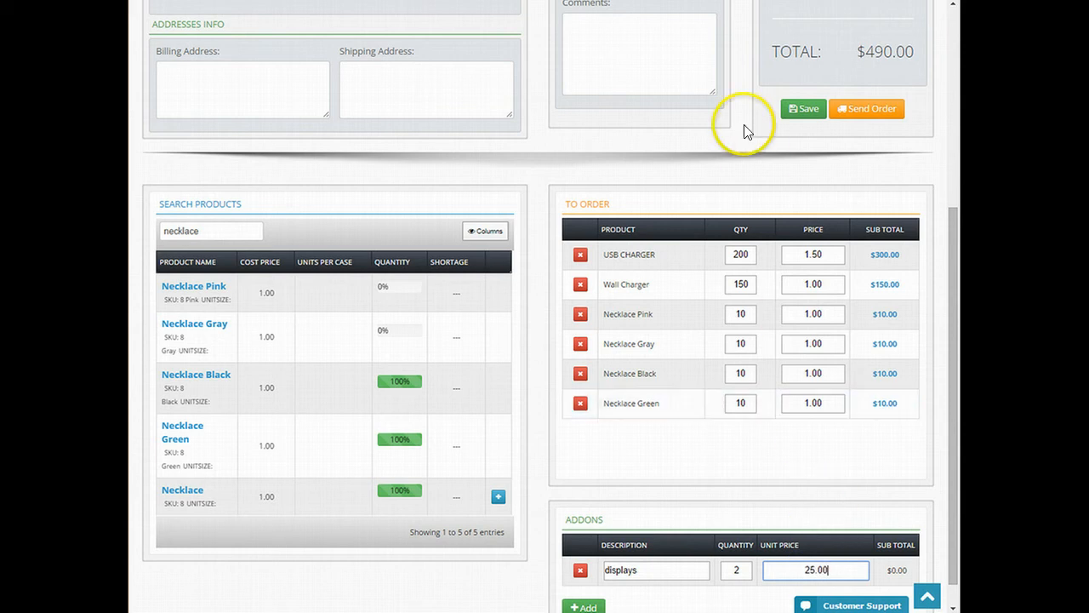
- Set the order's discount to 10 and its shipment cost to 50.00, and send the order
{"action": "scroll", "coordinate": [741, 119], "scroll_direction": "up", "scroll_amount": 1}
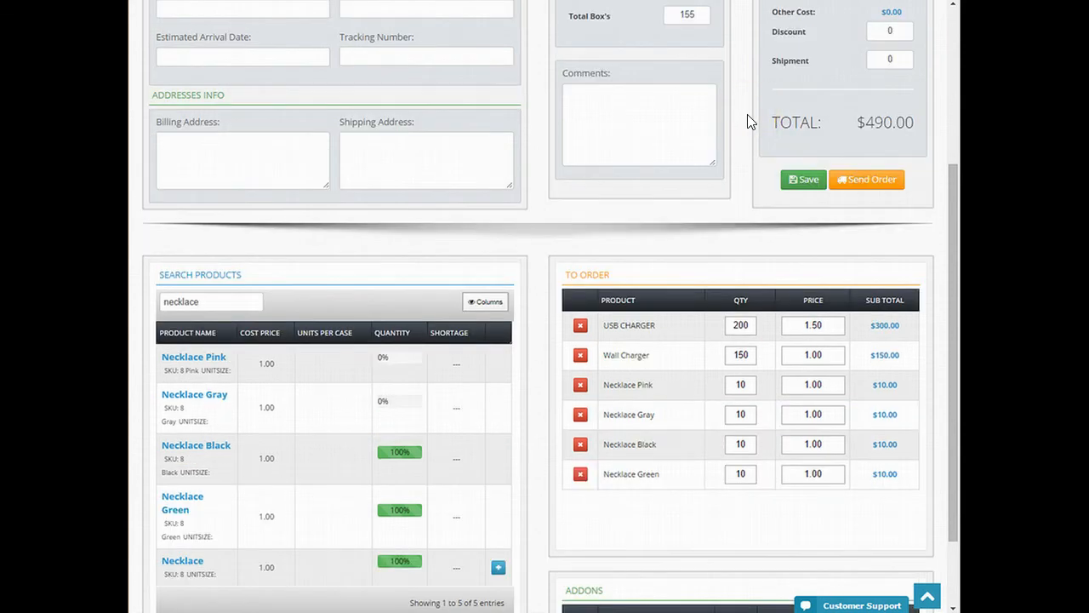
{"action": "scroll", "coordinate": [747, 114], "scroll_direction": "up", "scroll_amount": 2}
{"action": "left_click", "coordinate": [893, 172]}
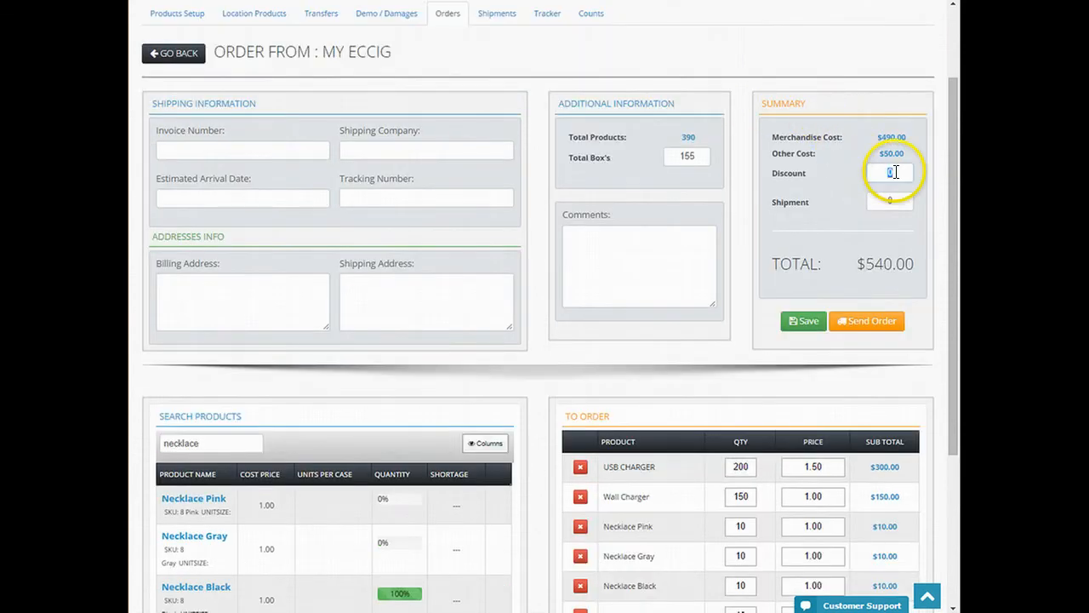
{"action": "type", "text": "10"}
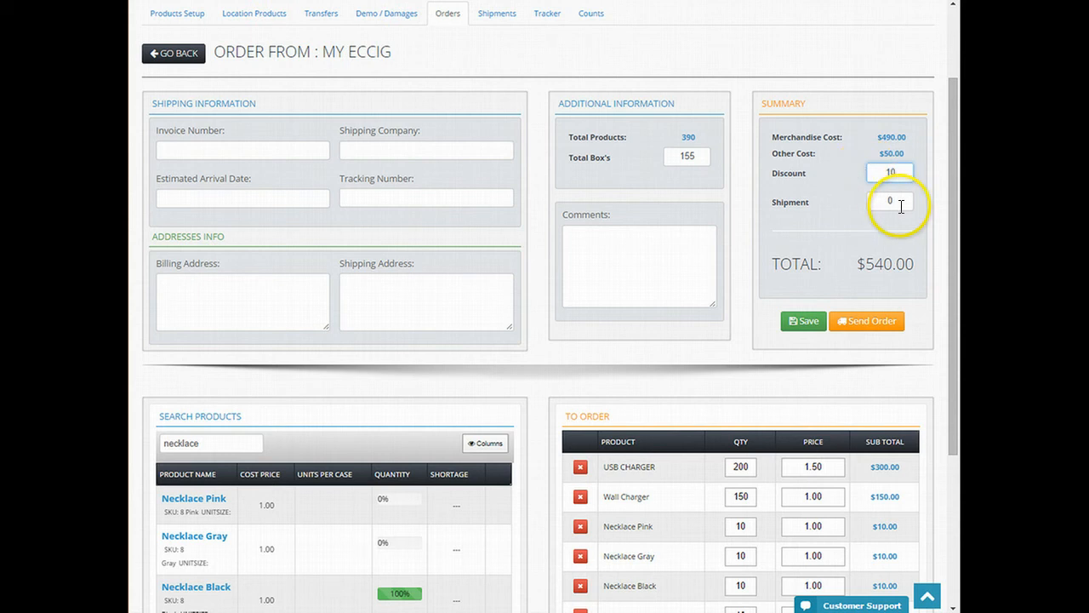
{"action": "left_click", "coordinate": [897, 203]}
{"action": "type", "text": "50.00"}
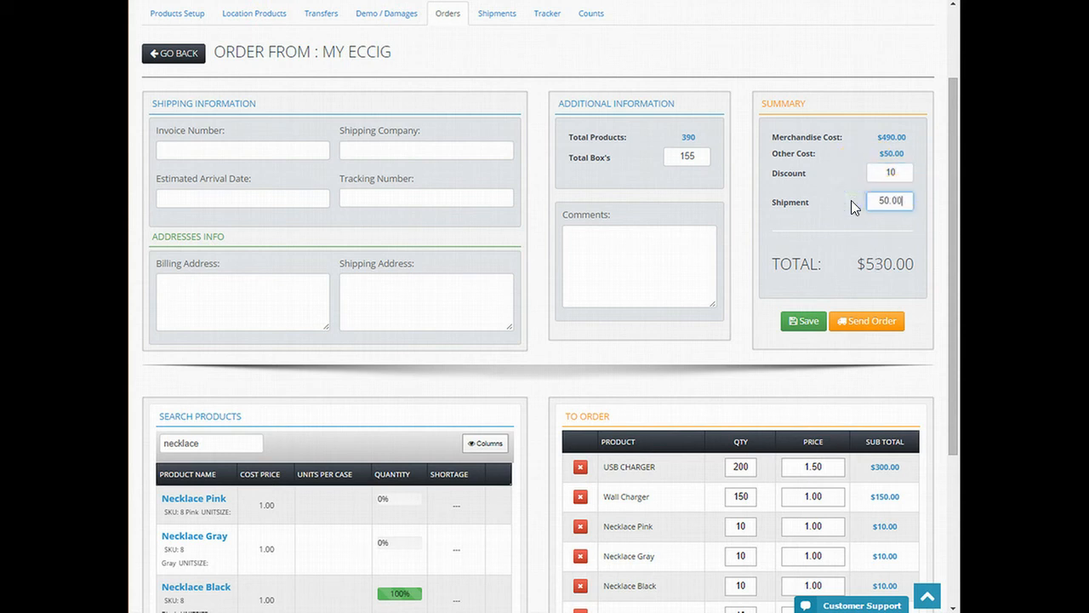
{"action": "left_click", "coordinate": [845, 245]}
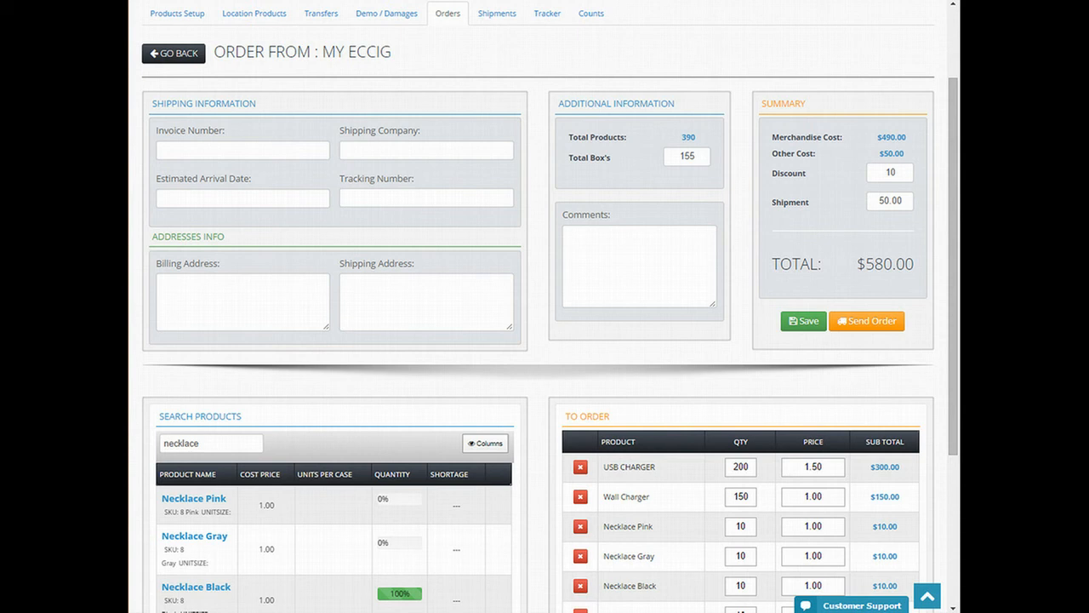
{"action": "left_click", "coordinate": [850, 324]}
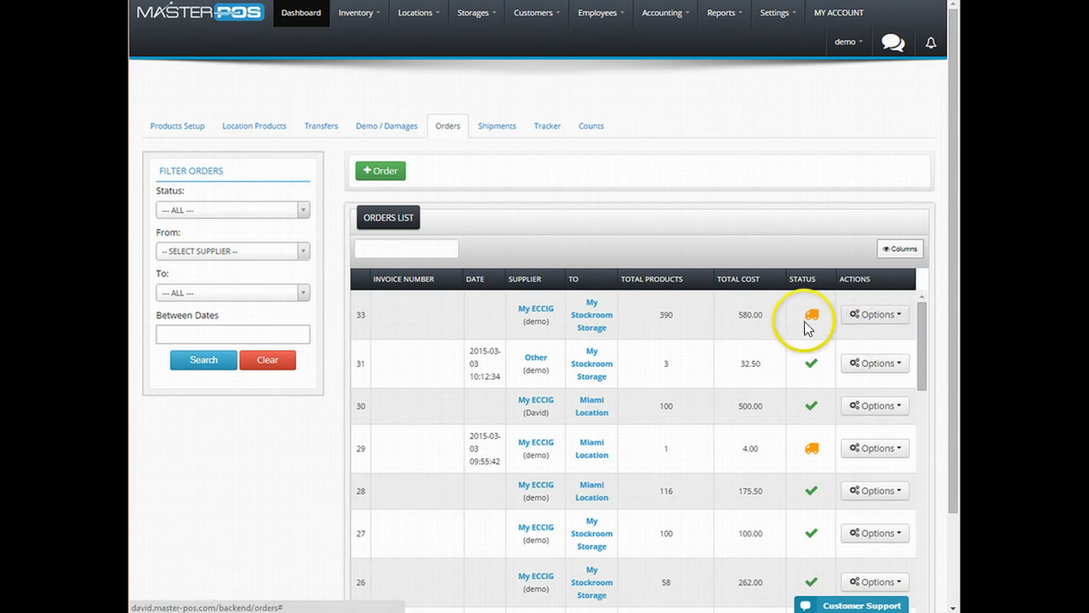
- Check the newly sent order's status, view its printable version with the Print command, and return to the orders list
{"action": "mouse_move", "coordinate": [812, 316]}
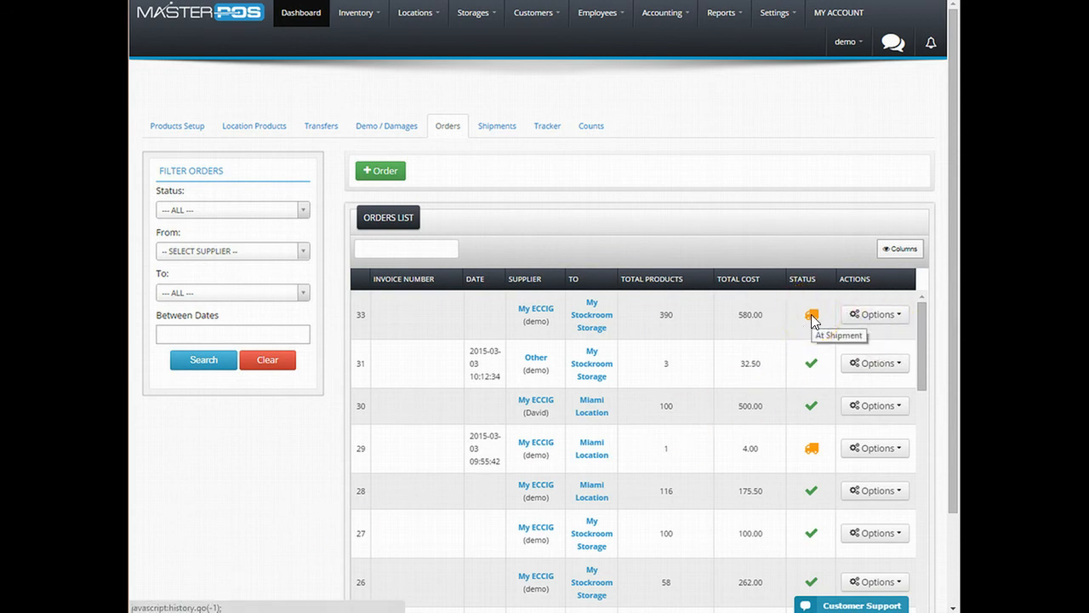
{"action": "left_click", "coordinate": [873, 316]}
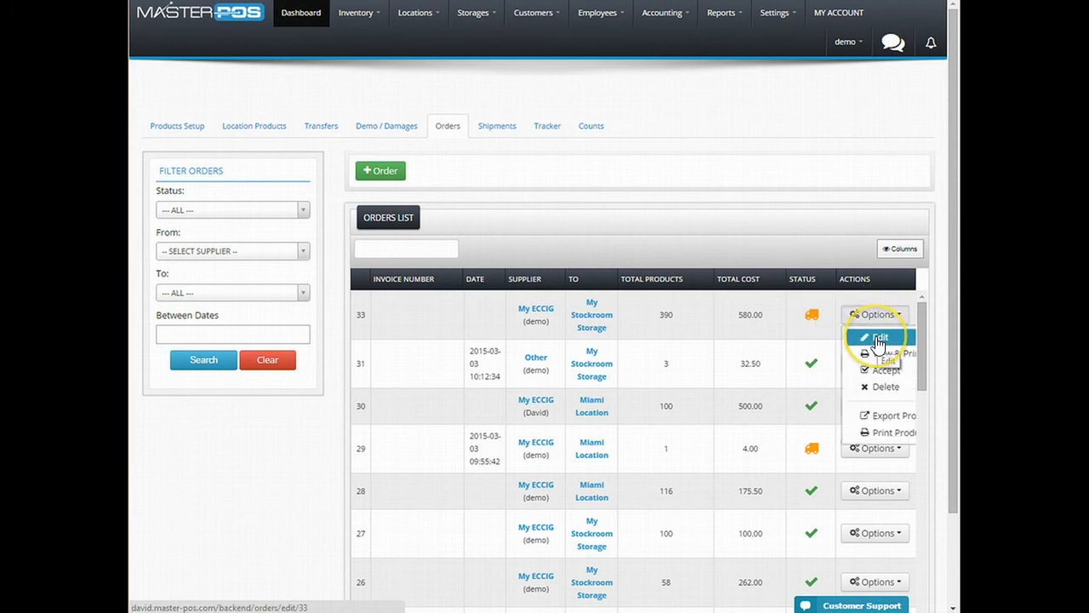
{"action": "left_click", "coordinate": [883, 355]}
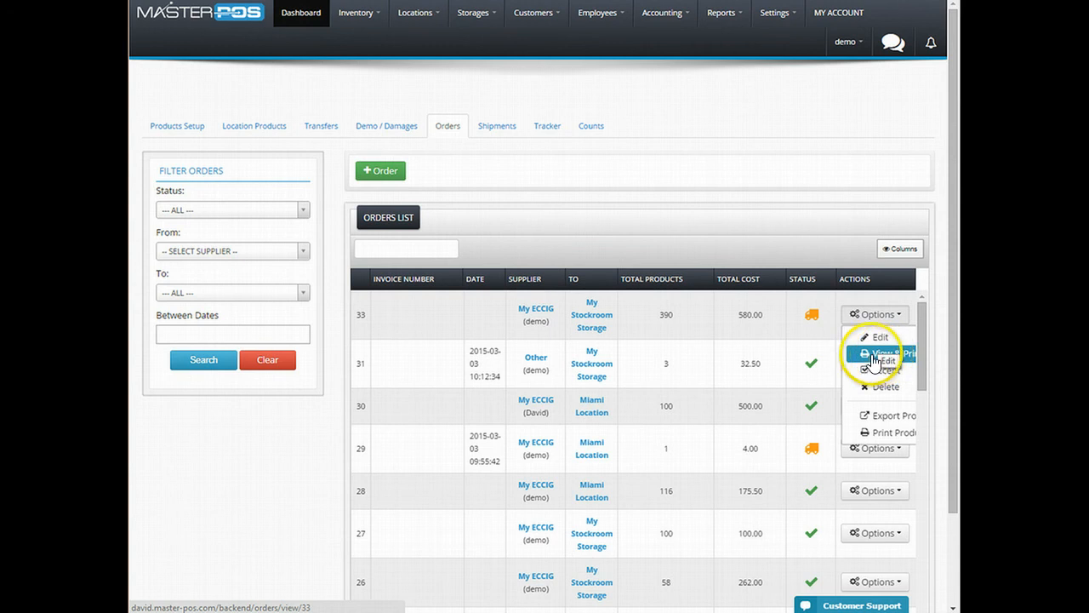
{"action": "left_click", "coordinate": [883, 356]}
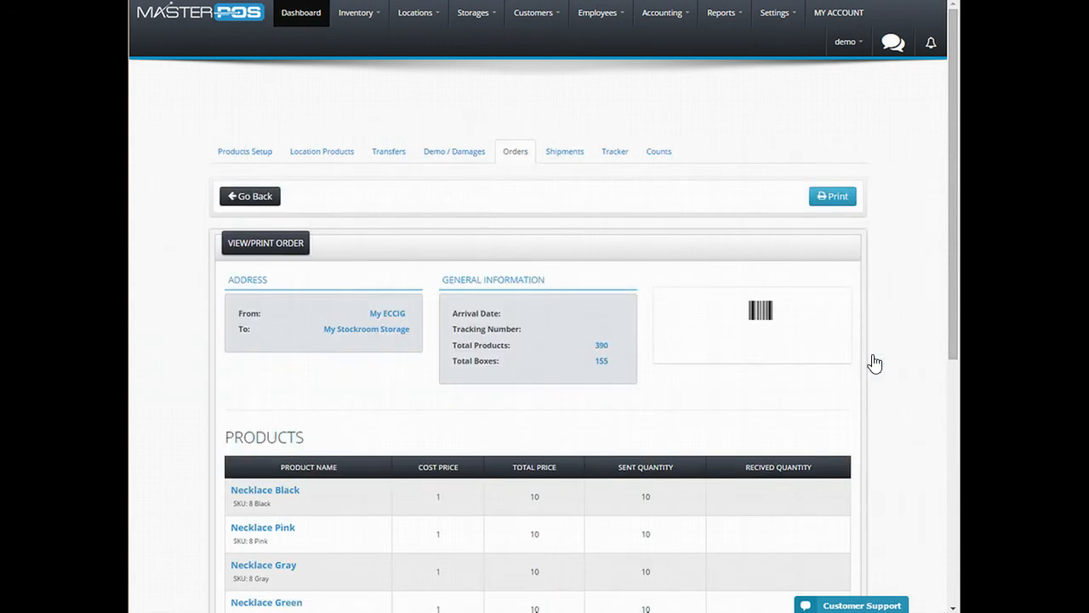
{"action": "left_click", "coordinate": [826, 197]}
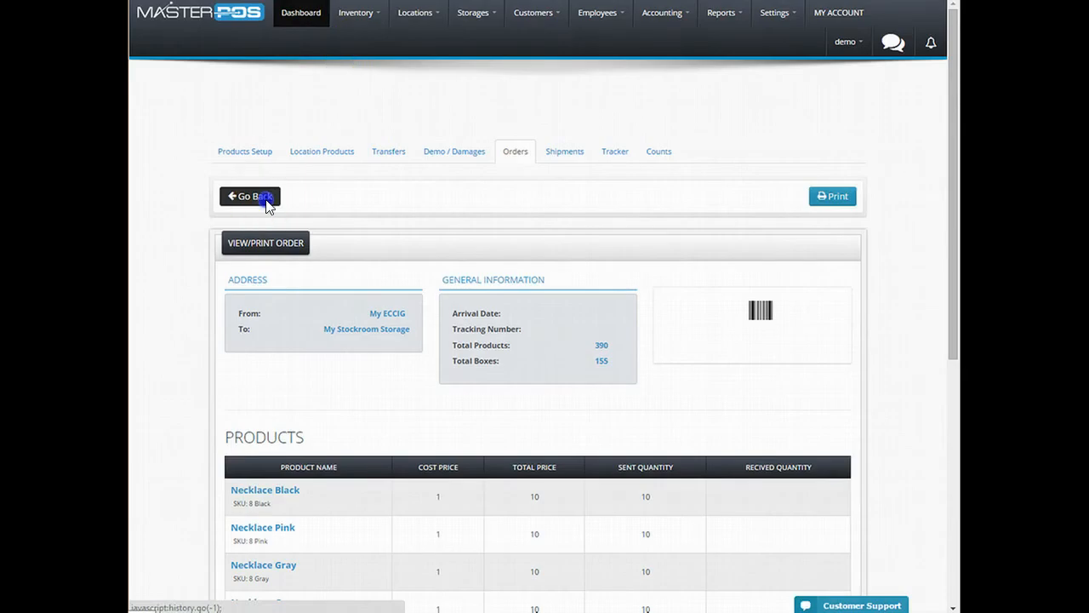
{"action": "left_click", "coordinate": [264, 203]}
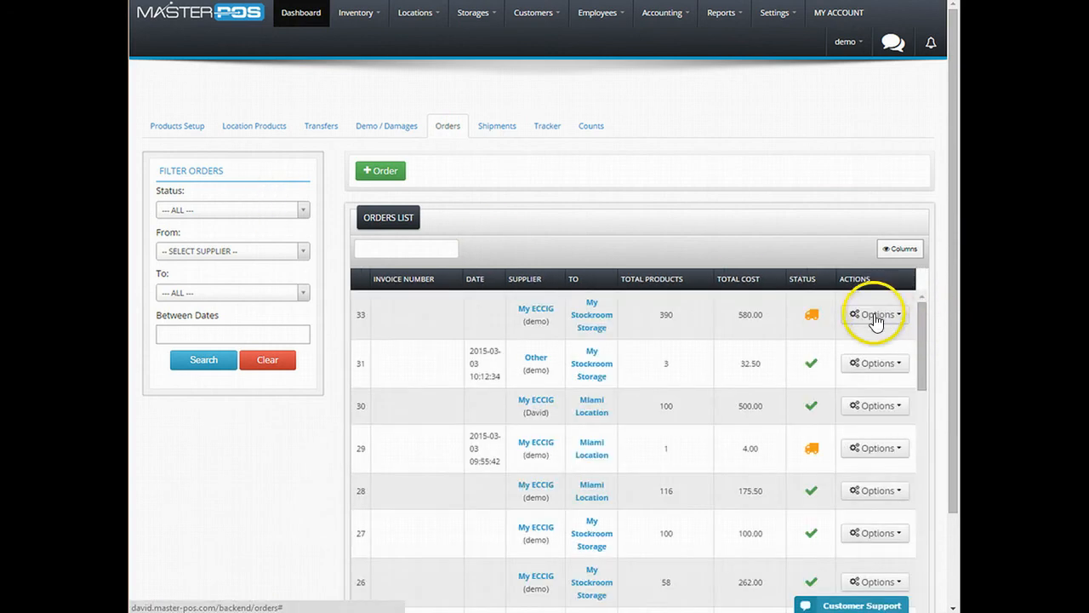
- Preview the printable product list of the newly sent My ECCIG order and close the preview without saving
{"action": "left_click", "coordinate": [878, 314]}
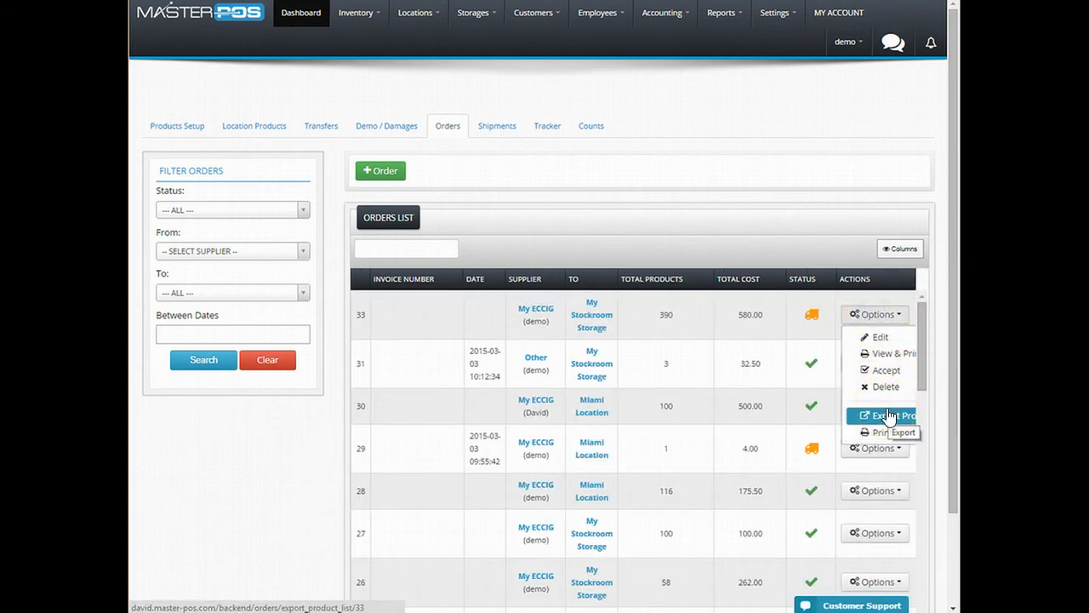
{"action": "left_click", "coordinate": [890, 435]}
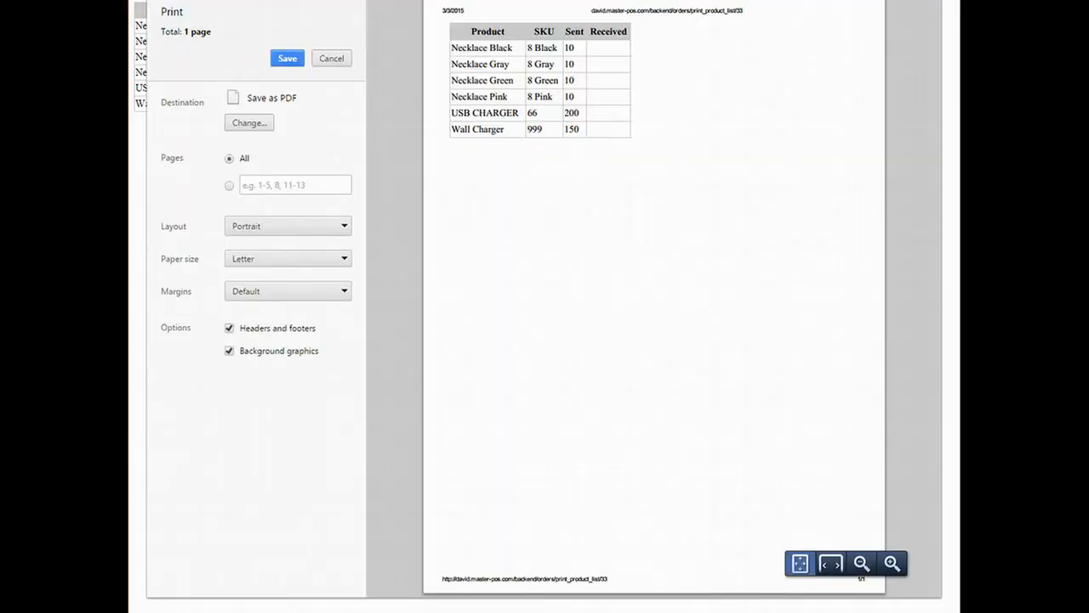
{"action": "key", "text": "Escape"}
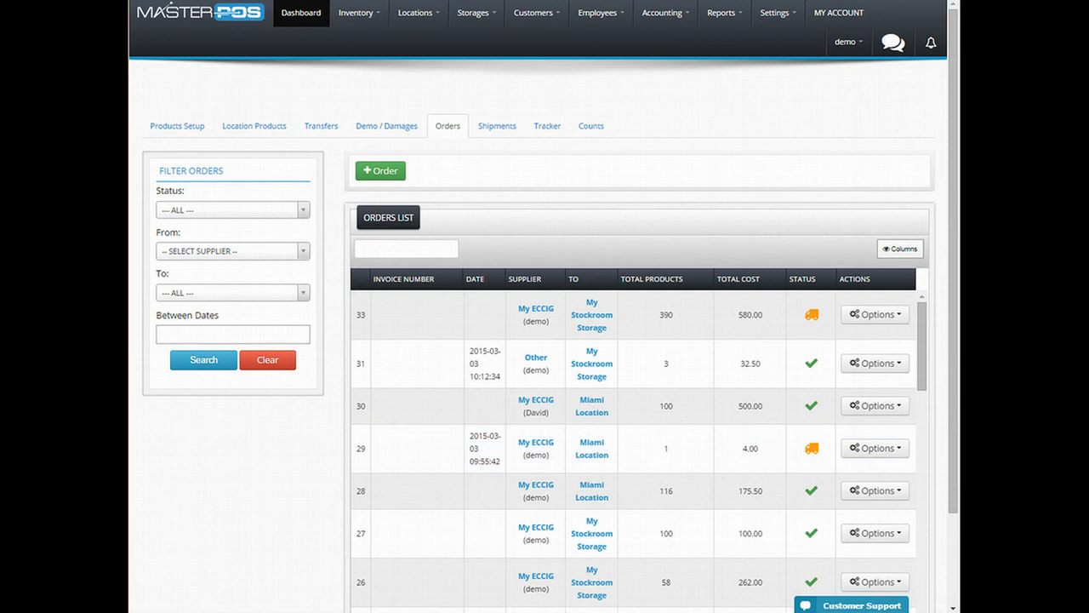
- Accept the newly sent order, enter the additional comment "please place in stock", and complete it
{"action": "left_click", "coordinate": [870, 316]}
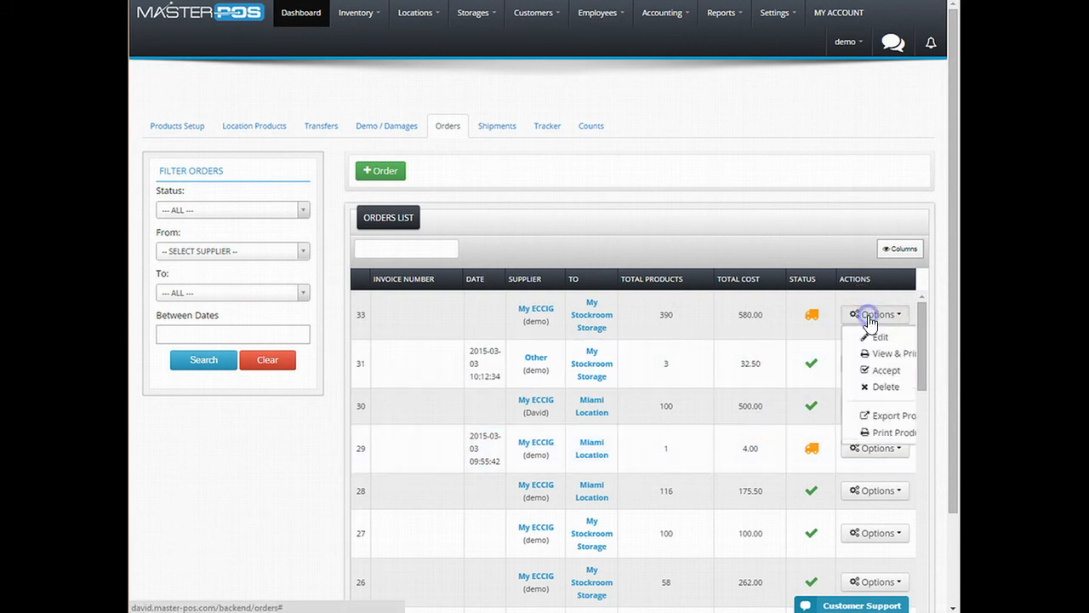
{"action": "left_click", "coordinate": [885, 371]}
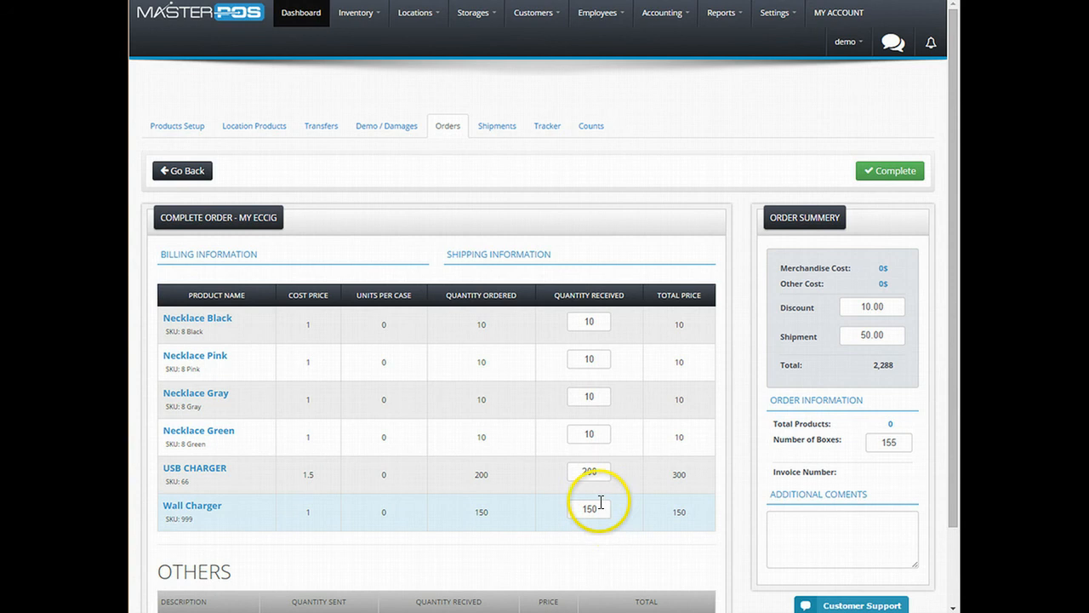
{"action": "scroll", "coordinate": [601, 505], "scroll_direction": "down", "scroll_amount": 1}
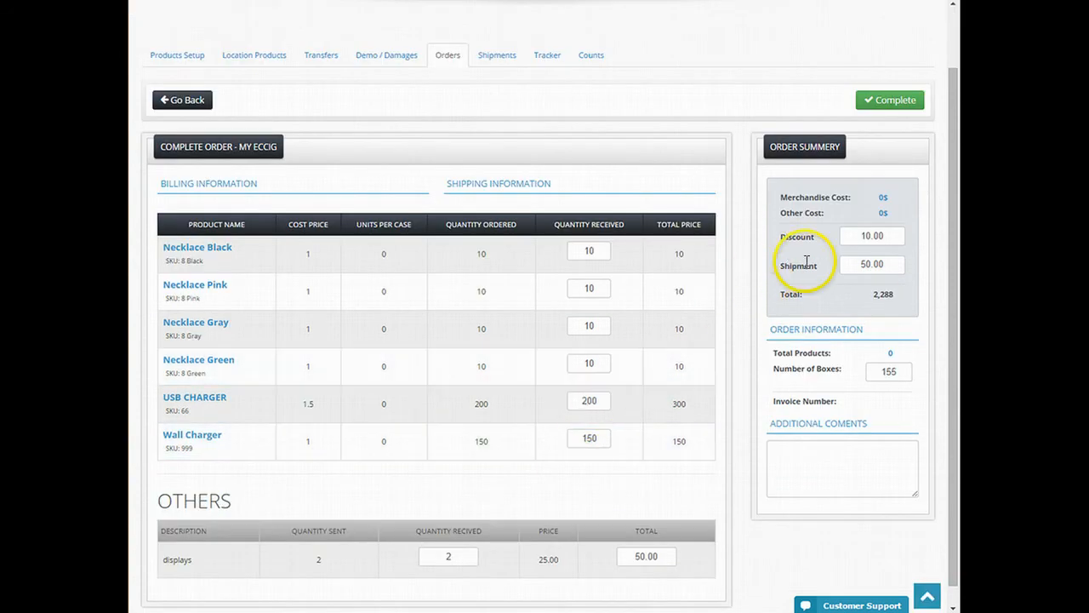
{"action": "left_click", "coordinate": [812, 460]}
{"action": "type", "text": "please"}
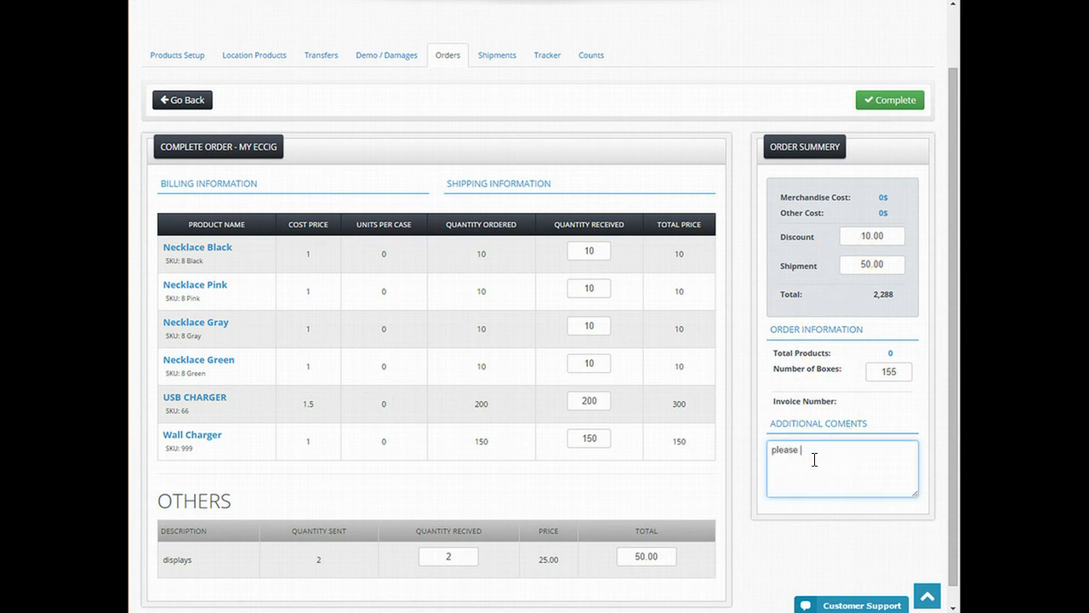
{"action": "type", "text": " place in stock"}
{"action": "left_click", "coordinate": [877, 100]}
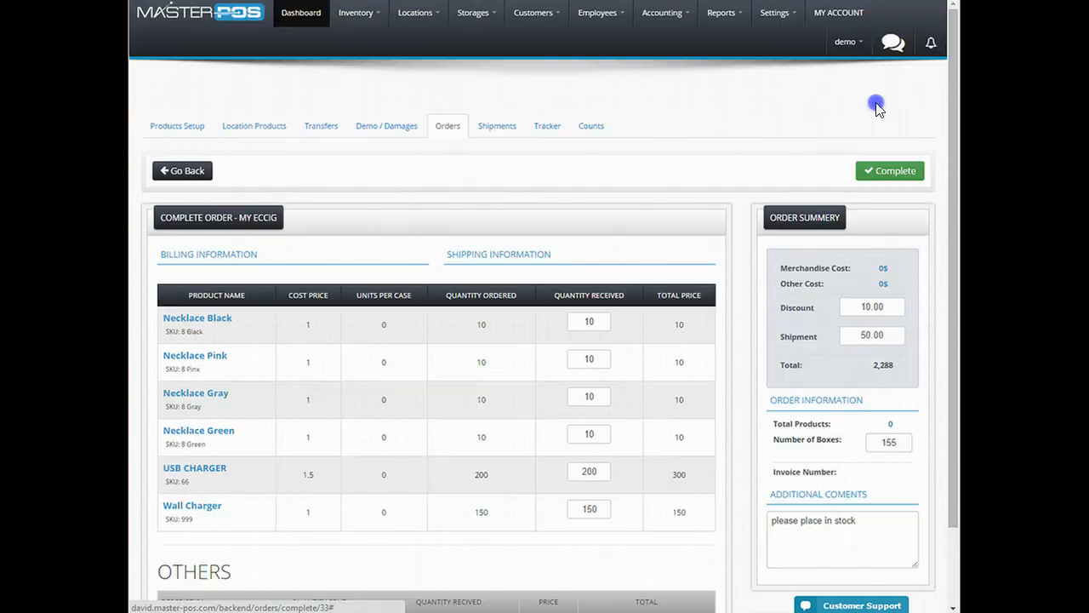